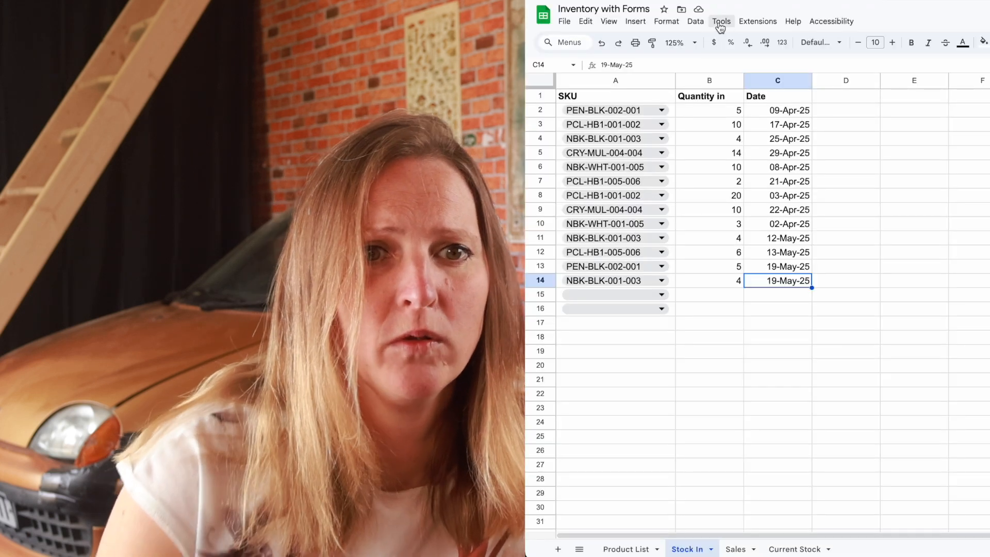
Create a new form from the spreadsheet, titled "Stock In" with the description "Track any incoming inventory".
click(721, 24)
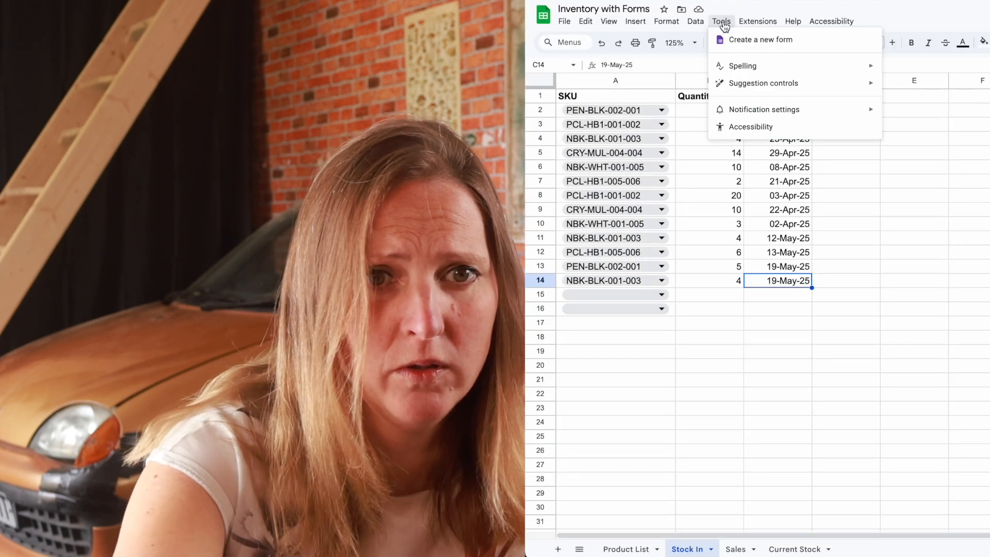
click(735, 41)
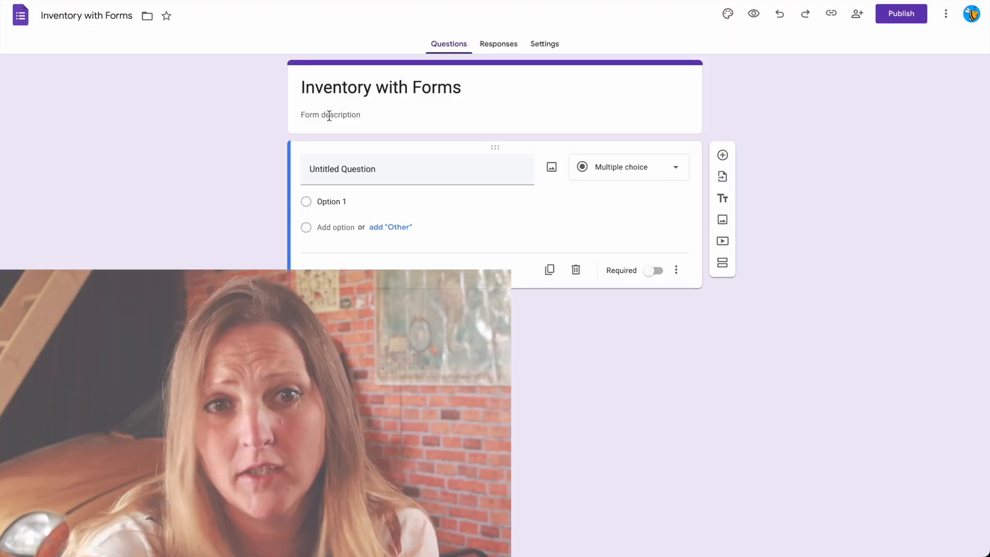
triple_click(337, 96)
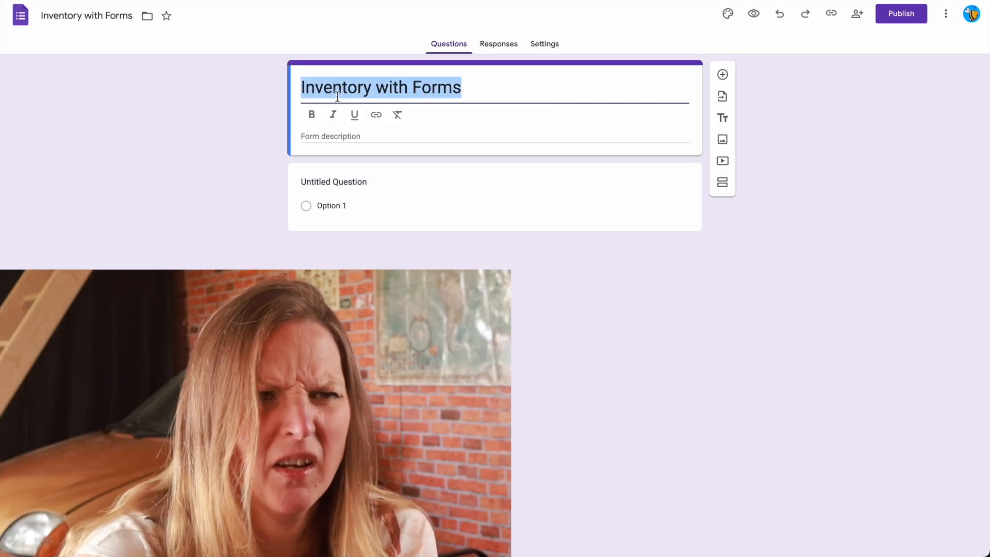
text(Stoc)
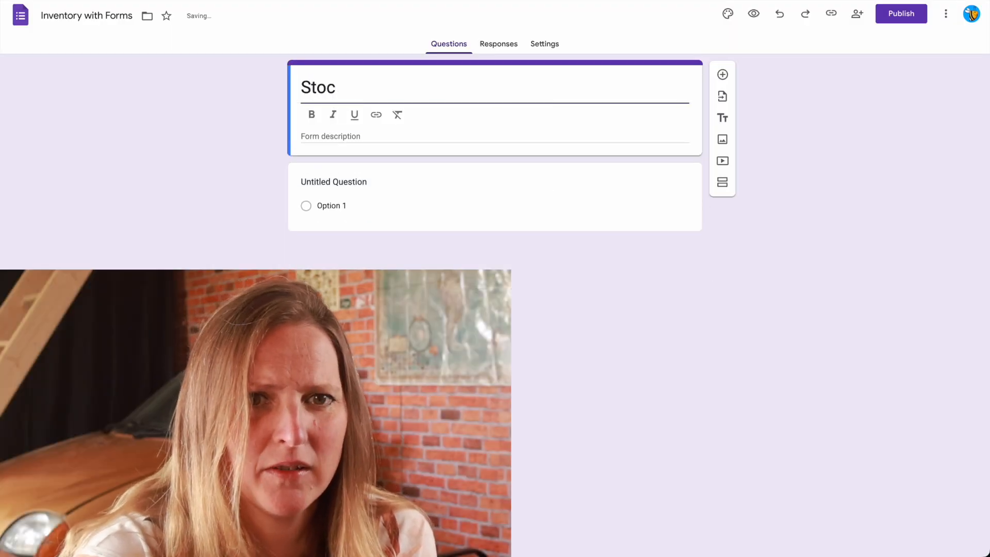
text(k In)
click(339, 137)
text(Track any incoming inventory)
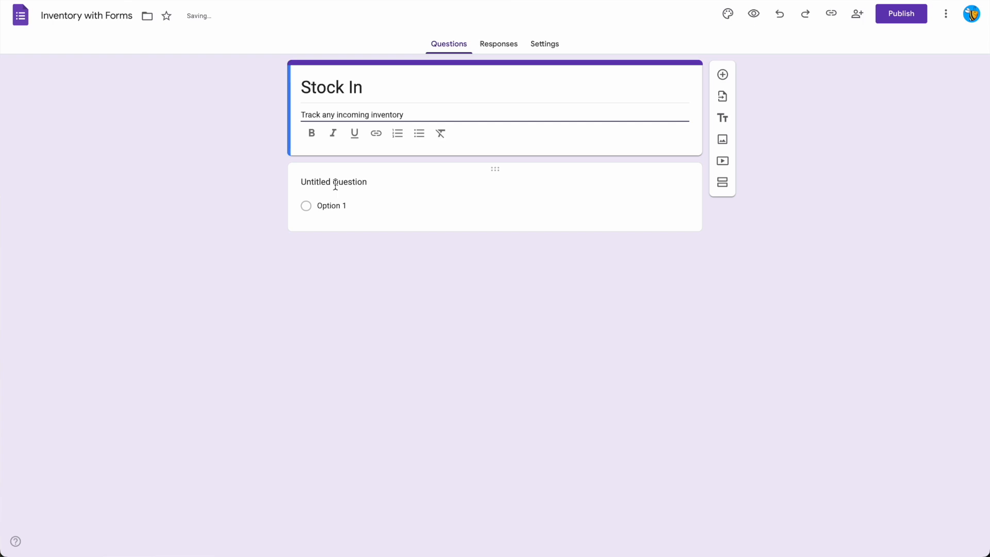
Name the first question "Item" and set its answer type to Dropdown.
click(335, 185)
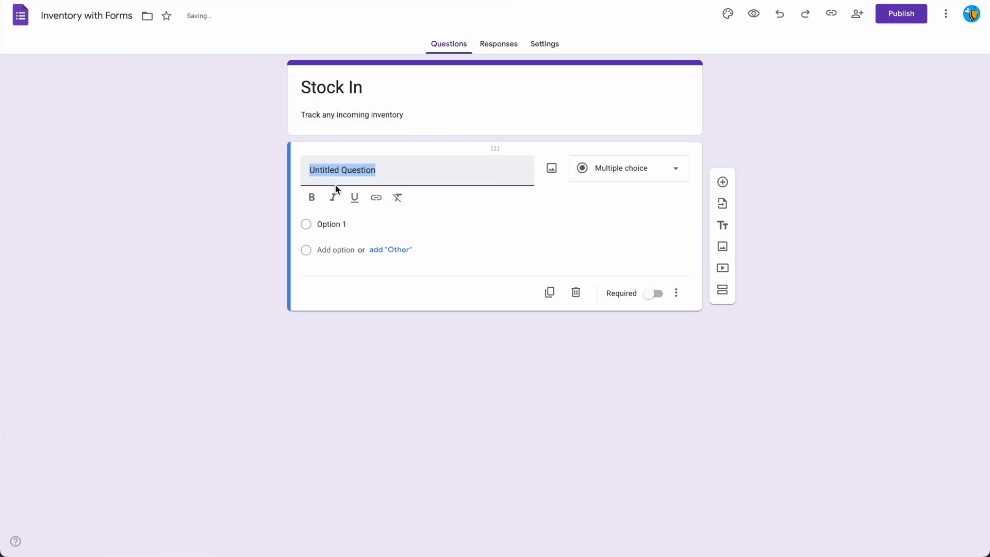
key(BackSpace)
text(Item)
click(598, 171)
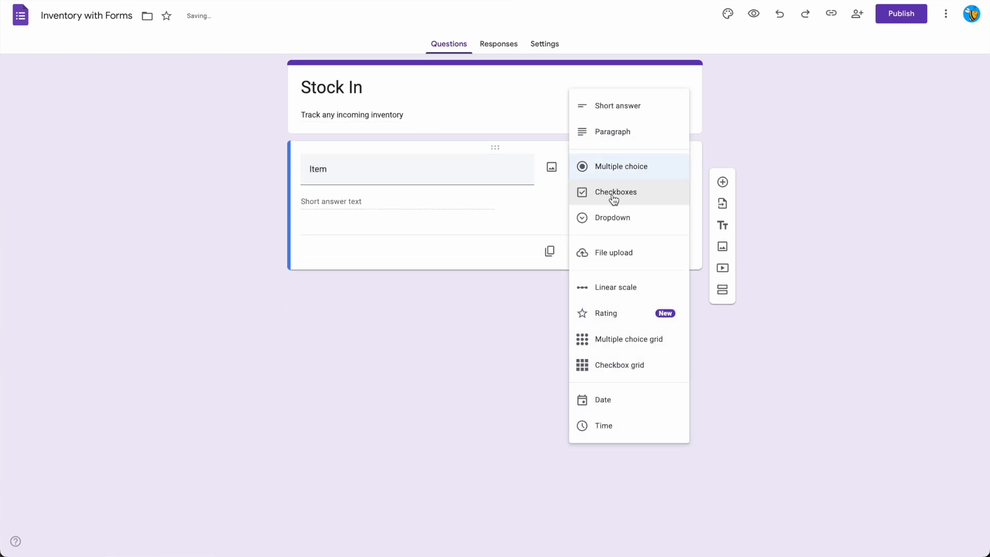
click(613, 217)
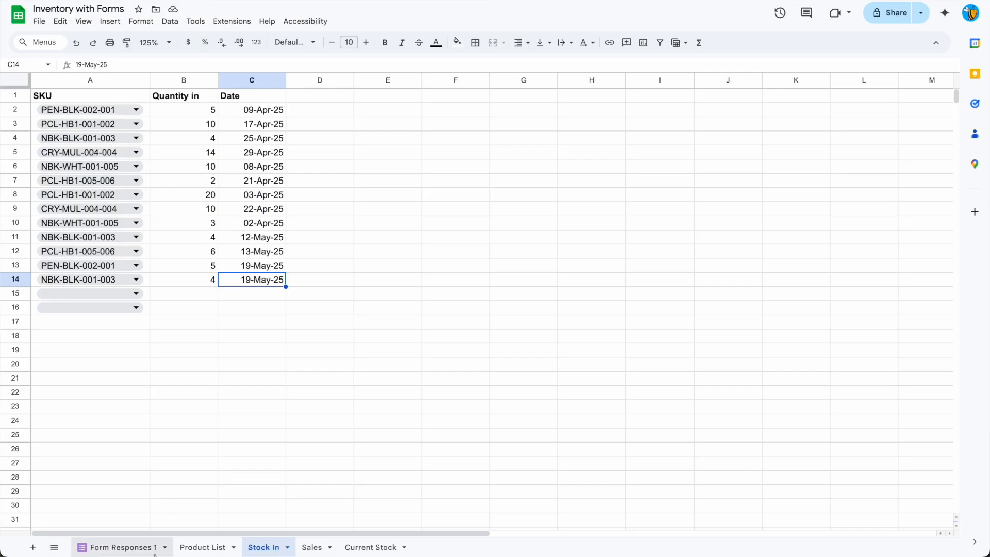
Copy the SKUs in F2:F7 of the Product List sheet and paste them as the Item question's dropdown options.
click(201, 548)
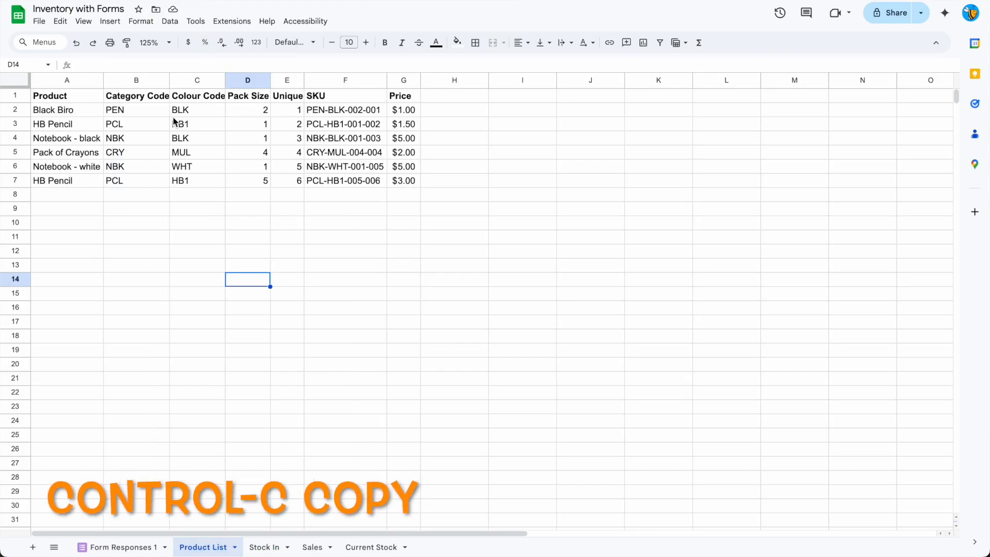
drag(331, 110, 336, 183)
key(ctrl+c)
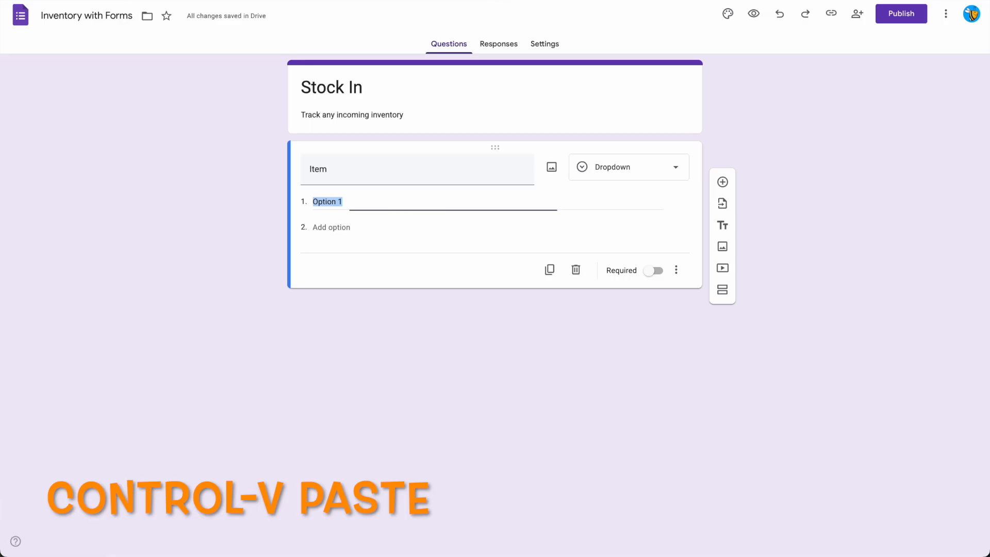
key(ctrl+v)
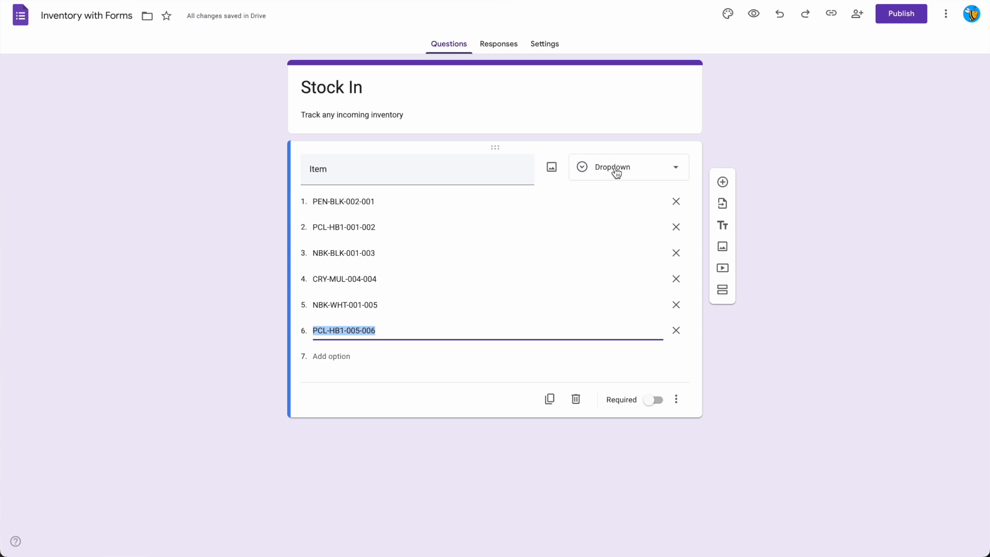
Add a second question titled "Quantity" below the Item question.
click(722, 182)
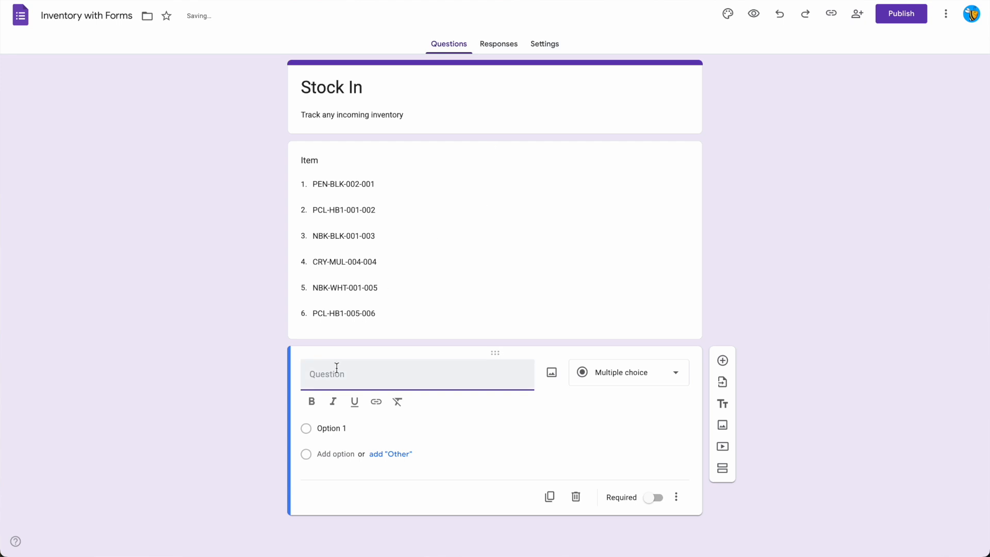
text(Q)
key(BackSpace)
text(Quantity)
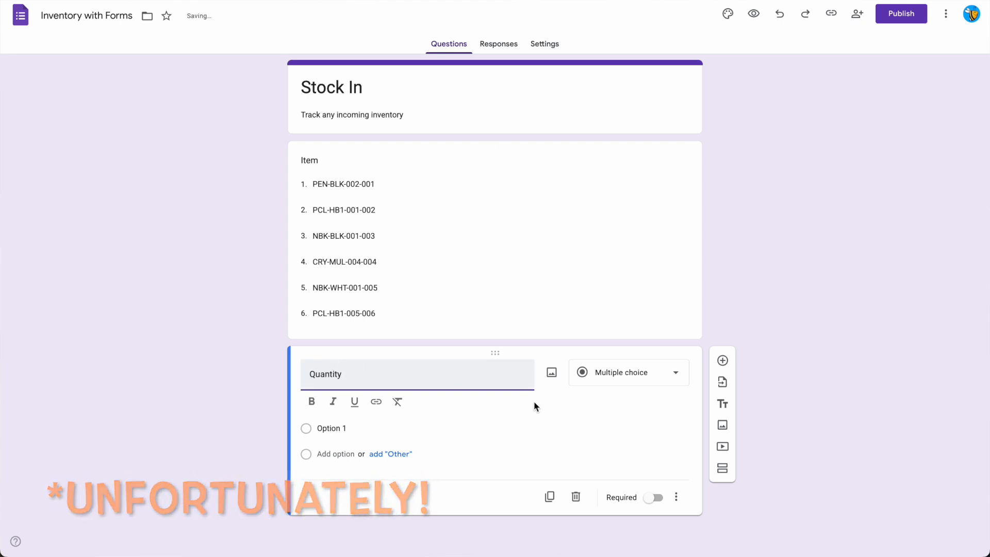
Try Linear scale as the Quantity question's answer type and show the choices for its upper limit.
click(589, 380)
click(590, 383)
click(379, 414)
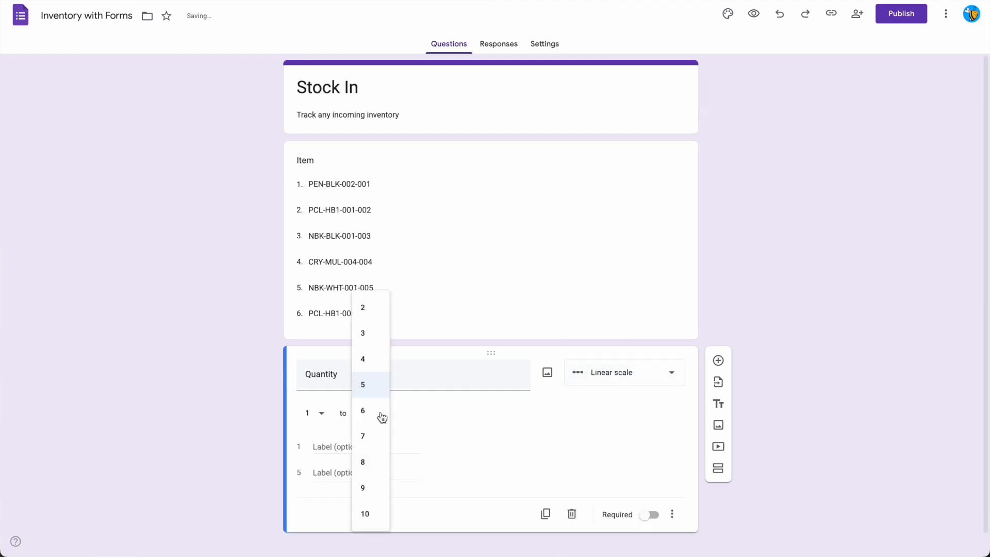
Set the Quantity question's answer type to Short answer.
click(625, 376)
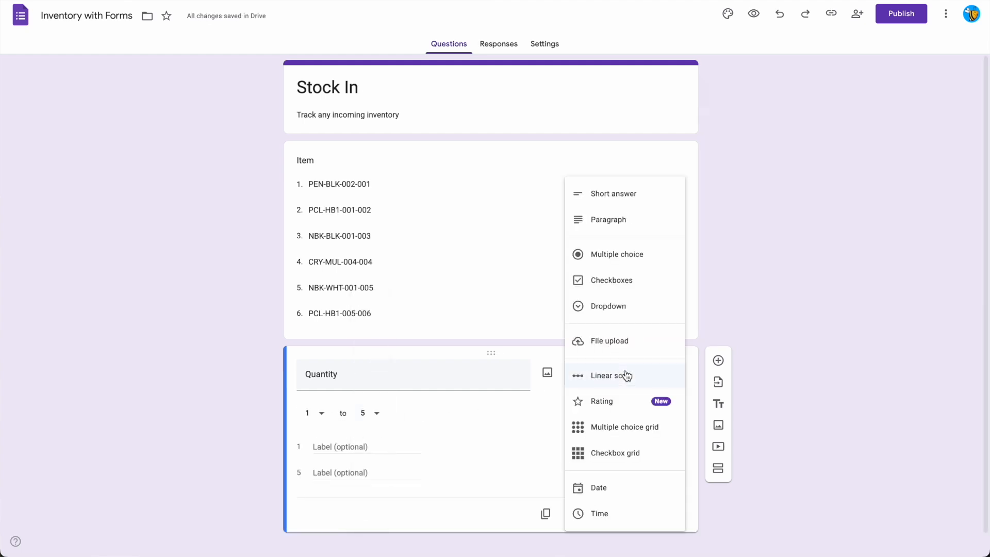
click(631, 196)
click(375, 384)
click(519, 420)
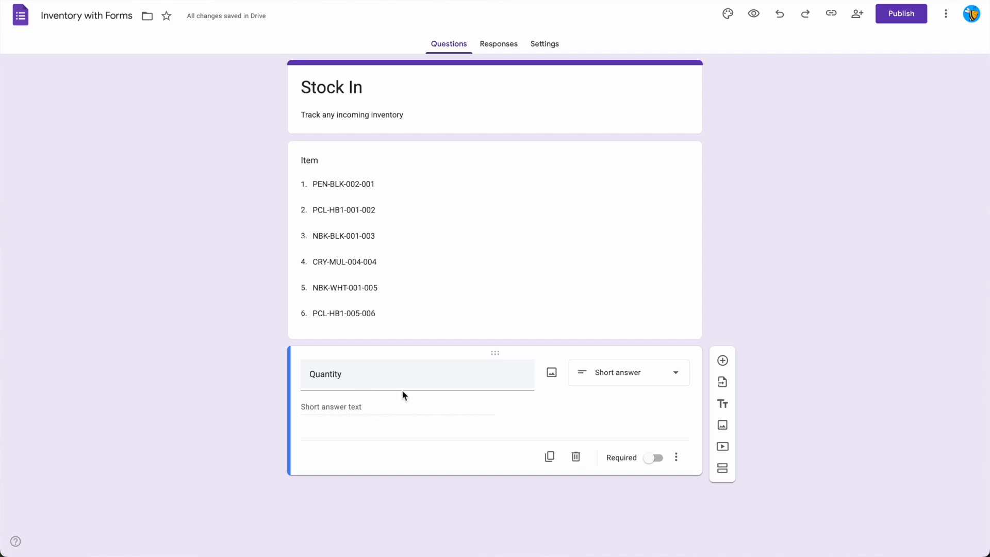
Make both the Item and Quantity questions required.
click(550, 290)
click(648, 400)
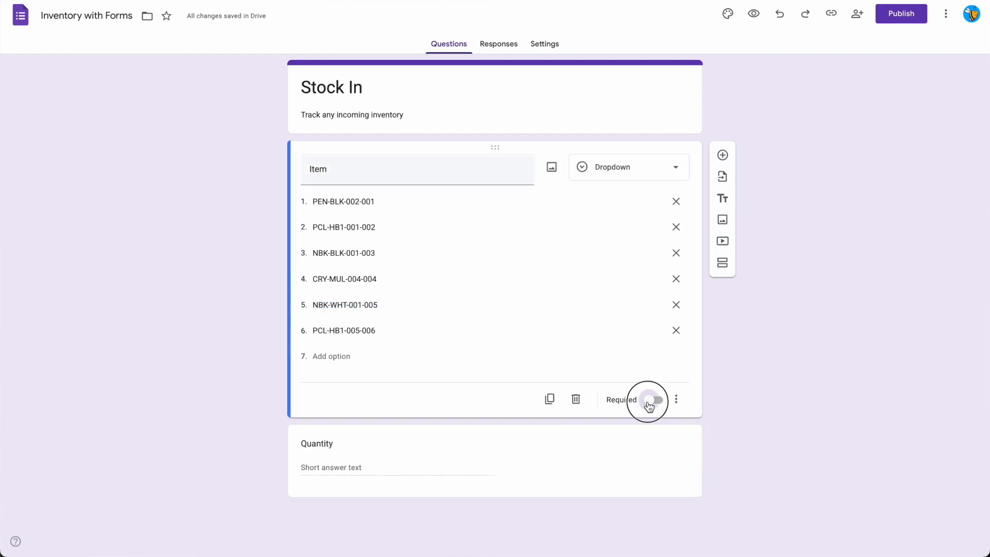
click(630, 461)
click(651, 457)
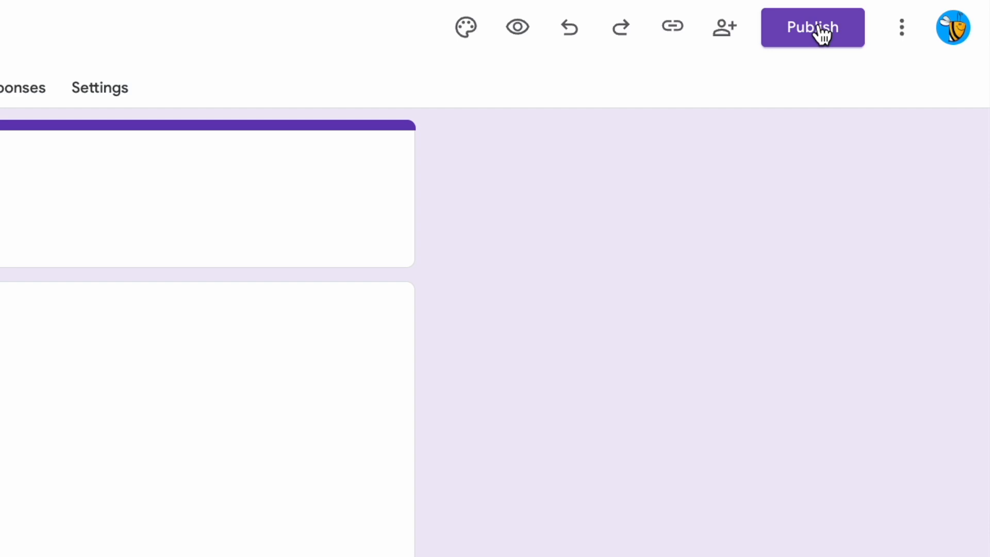
Publish the form and copy its shortened responder link.
click(823, 35)
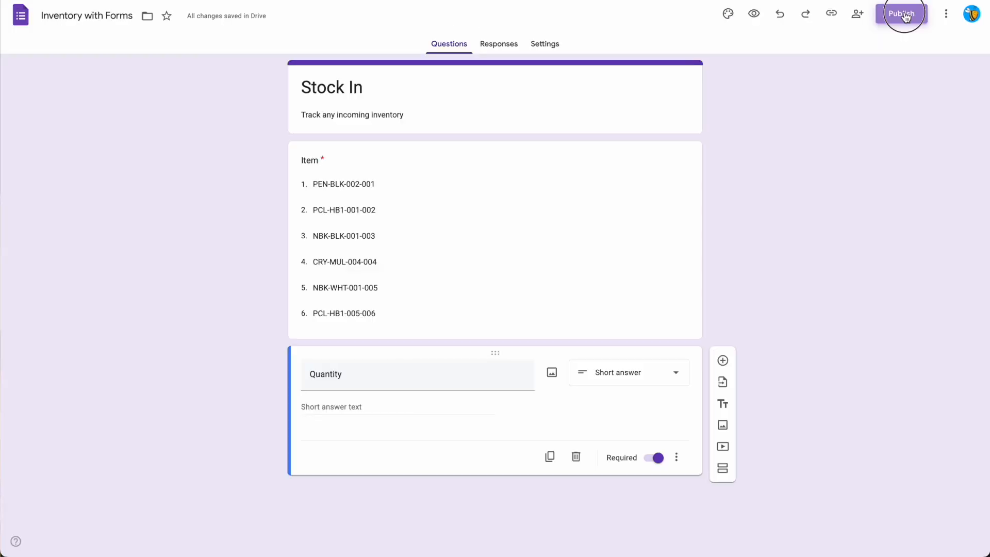
click(831, 13)
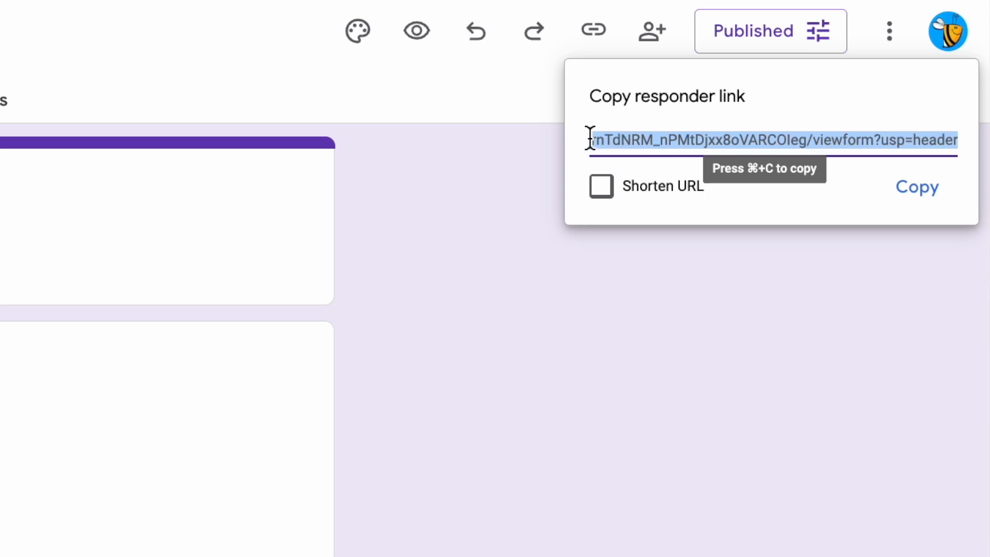
click(636, 194)
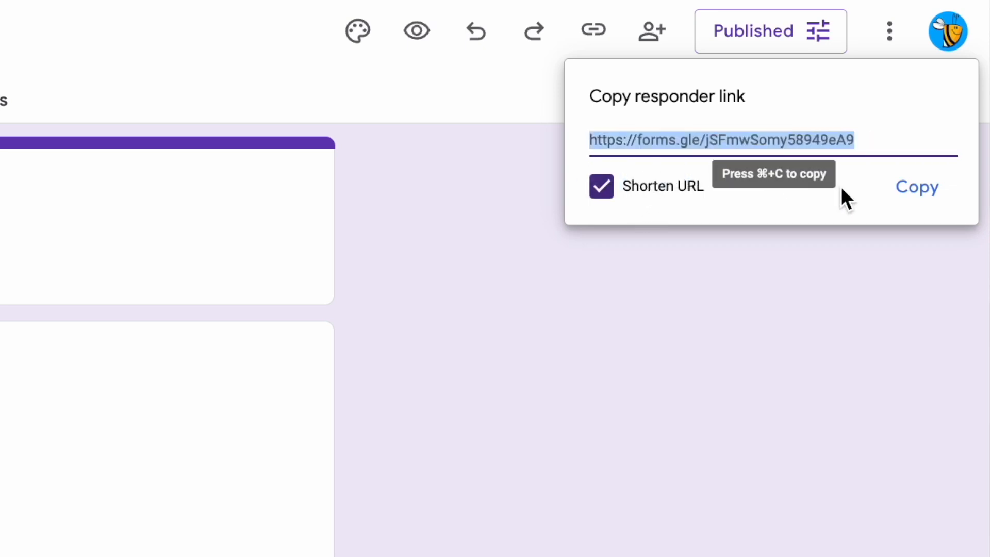
click(923, 191)
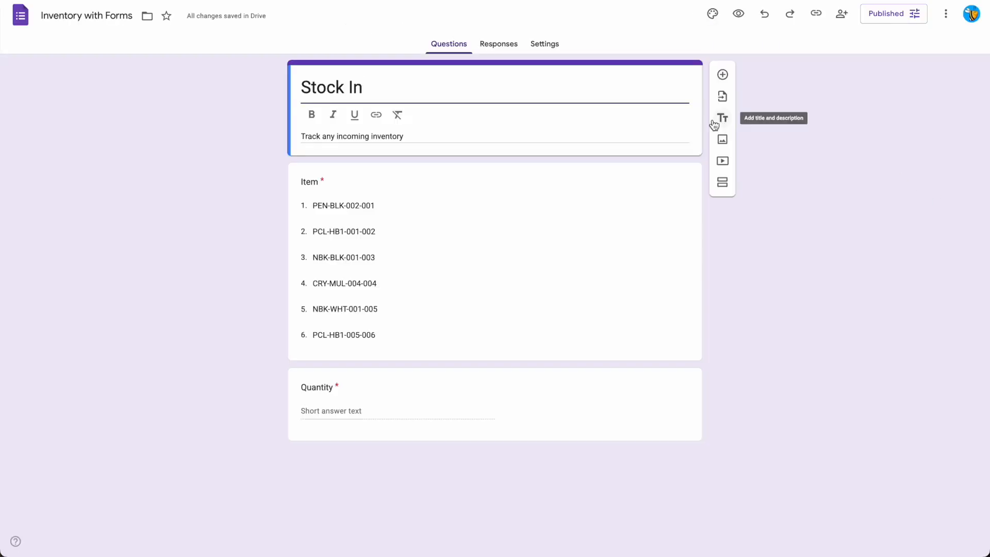
Set the form's email address collection to Verified in the response settings.
click(499, 41)
click(549, 44)
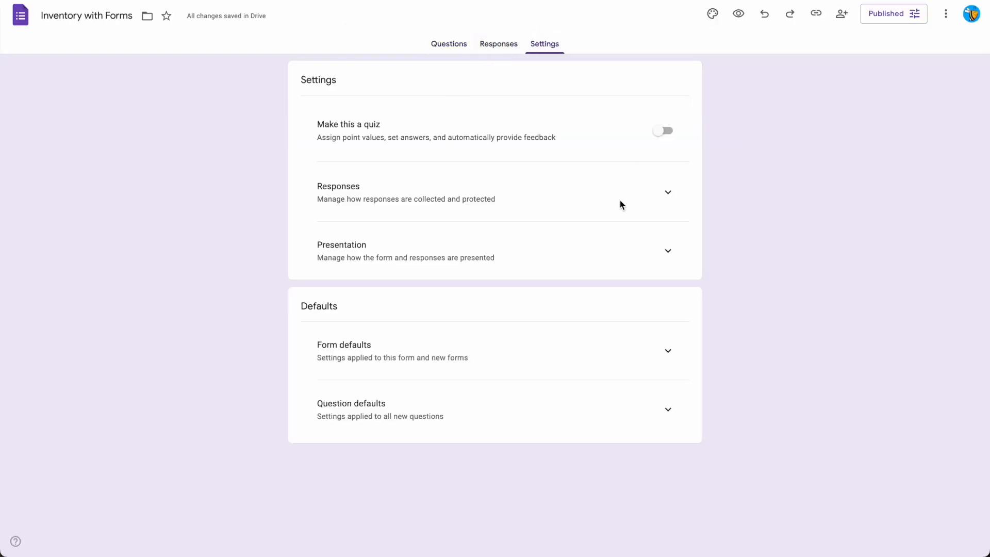
click(666, 199)
click(621, 244)
click(610, 264)
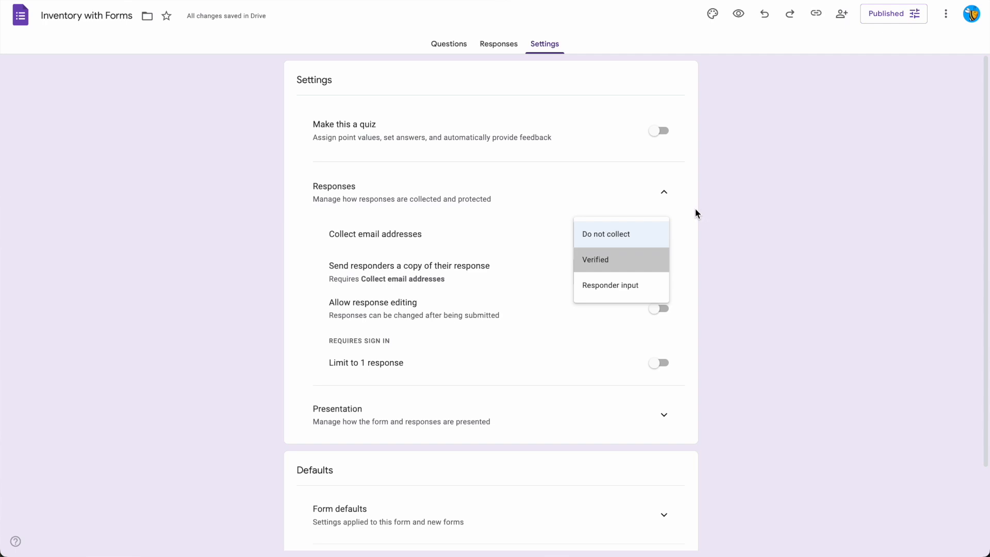
click(617, 261)
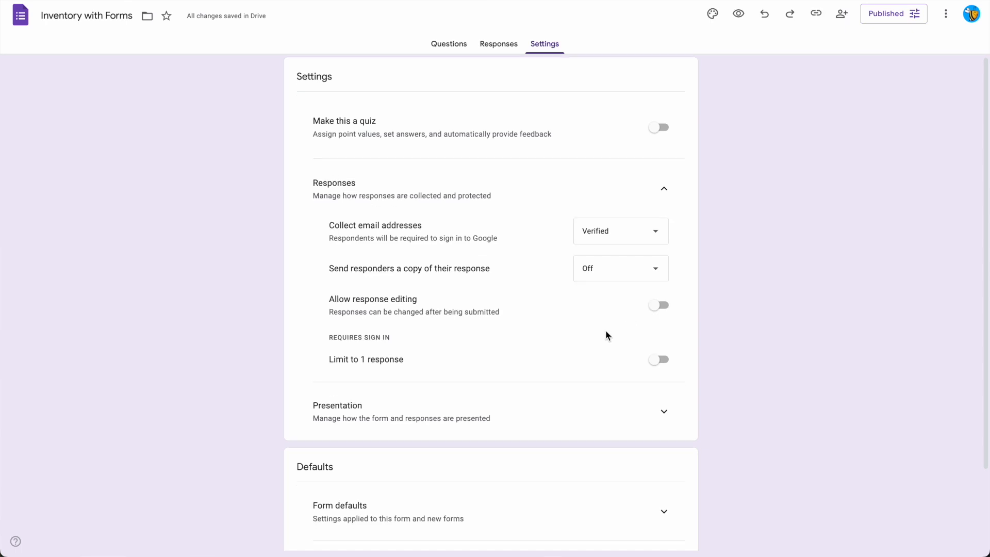
Allow responders to edit their responses after submission.
scroll(606, 330, down, 1)
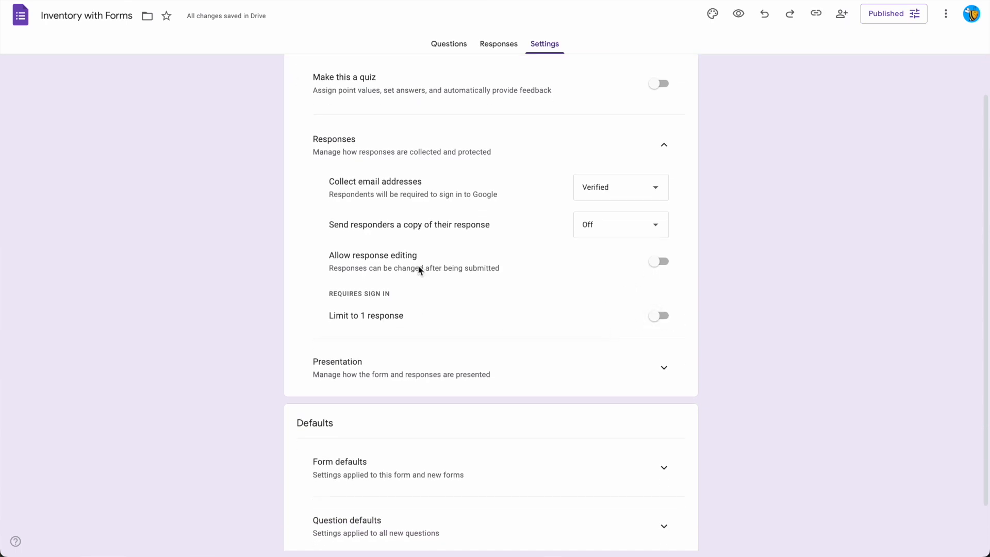
click(661, 263)
scroll(505, 336, down, 1)
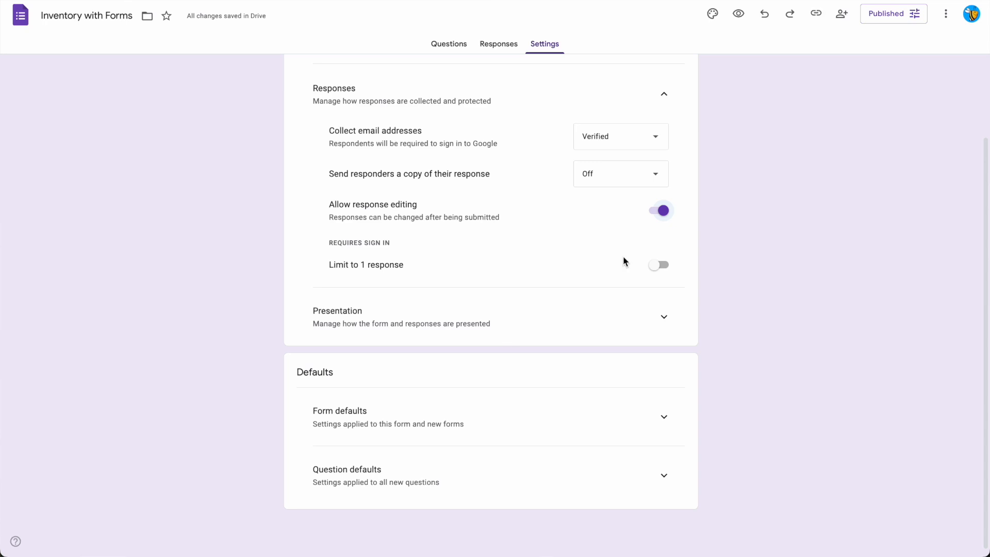
scroll(600, 229, up, 2)
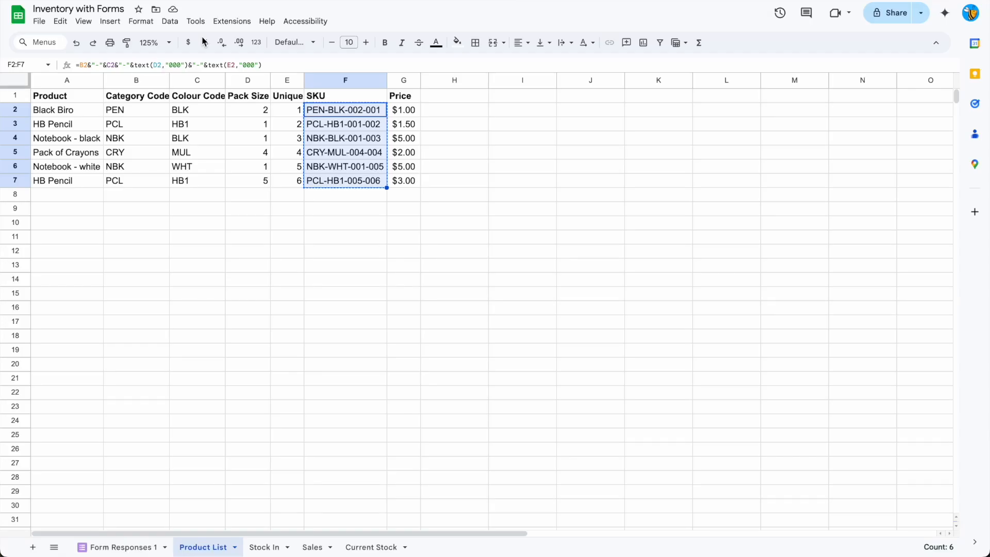
Add a new sheet to the inventory spreadsheet and paste the form link in bold into cell A2.
click(32, 547)
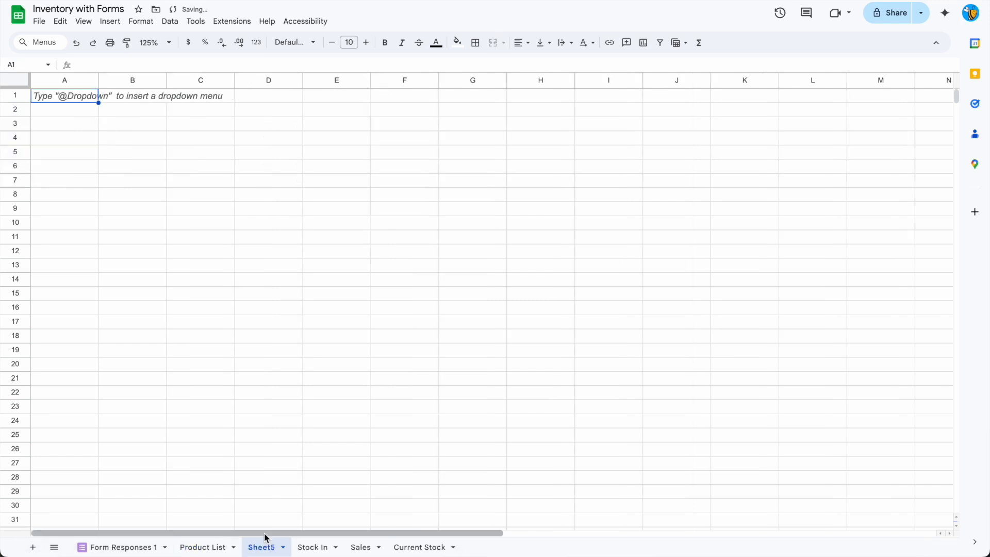
click(68, 111)
key(ctrl+b)
key(ctrl+v)
Open the Stock In form from the link in cell A2.
click(80, 135)
click(81, 112)
click(79, 128)
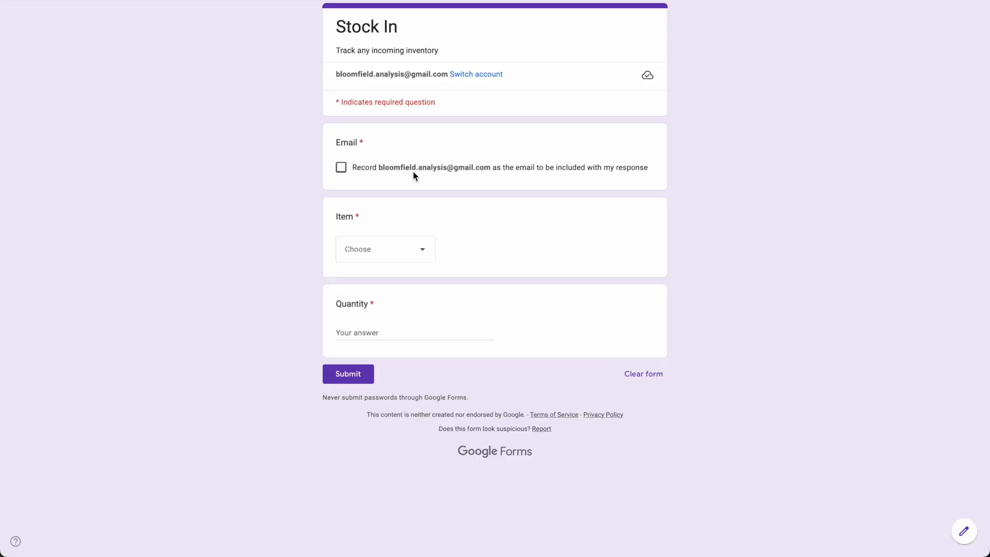
Submit a test response with the email recorded, item NBK-BLK-001-003 and quantity 5.
click(413, 172)
click(391, 248)
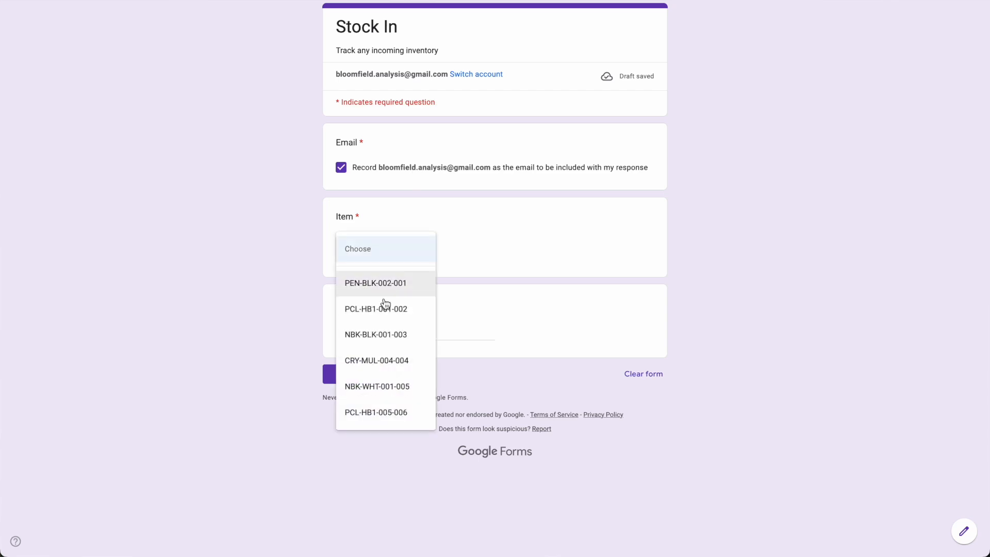
click(380, 334)
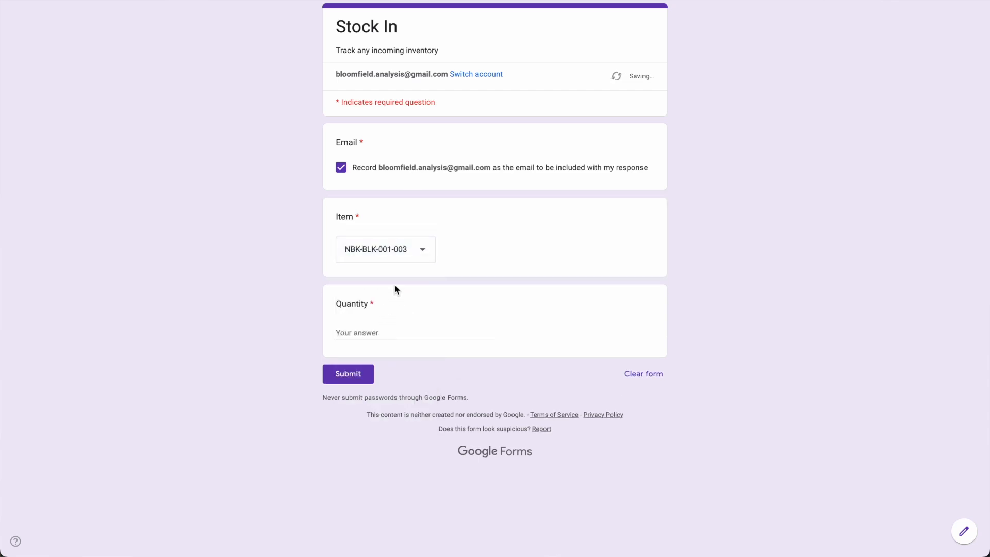
click(390, 256)
click(533, 240)
click(363, 334)
text(5)
click(363, 375)
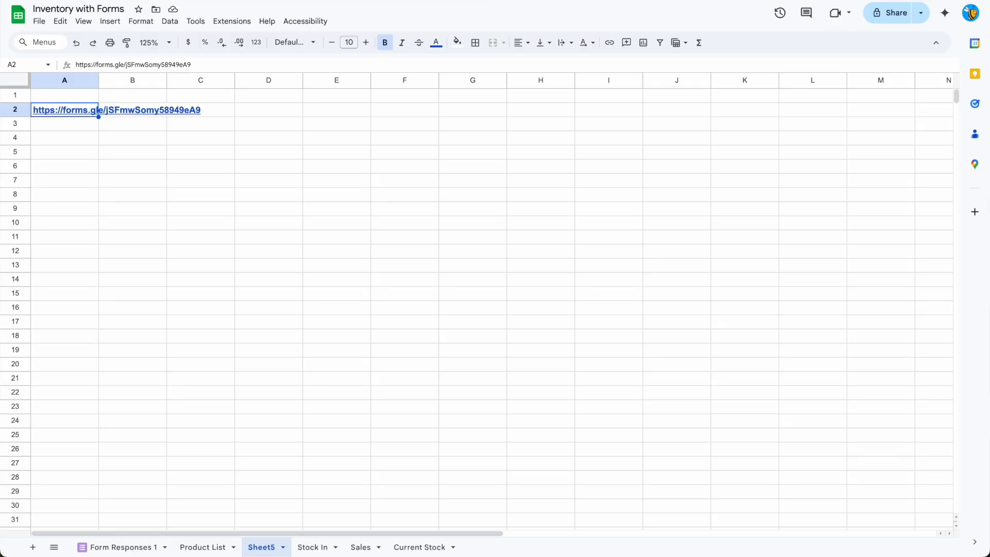
Review the submitted entry on the Form Responses 1 sheet, including its Email Address column.
click(146, 548)
drag(367, 146, 77, 124)
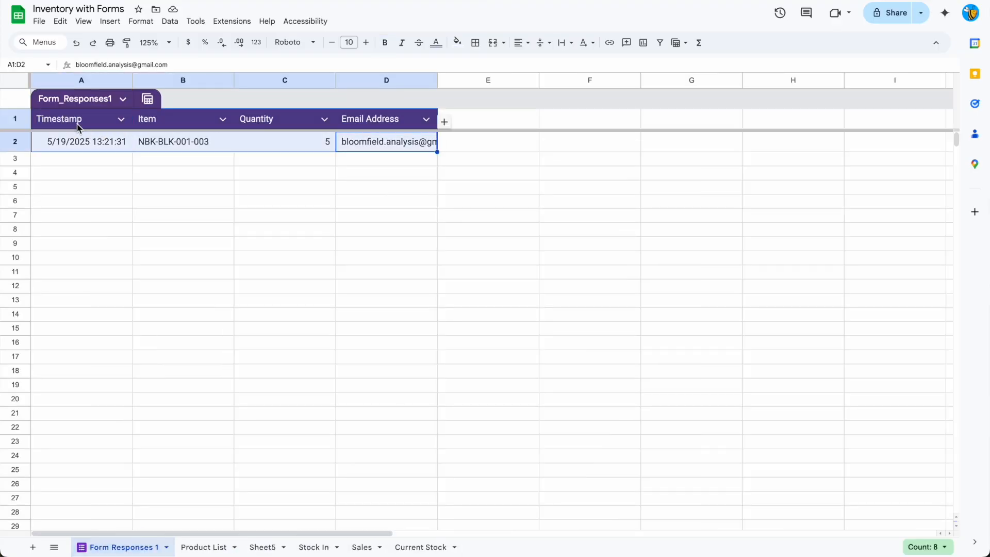
drag(371, 121, 374, 164)
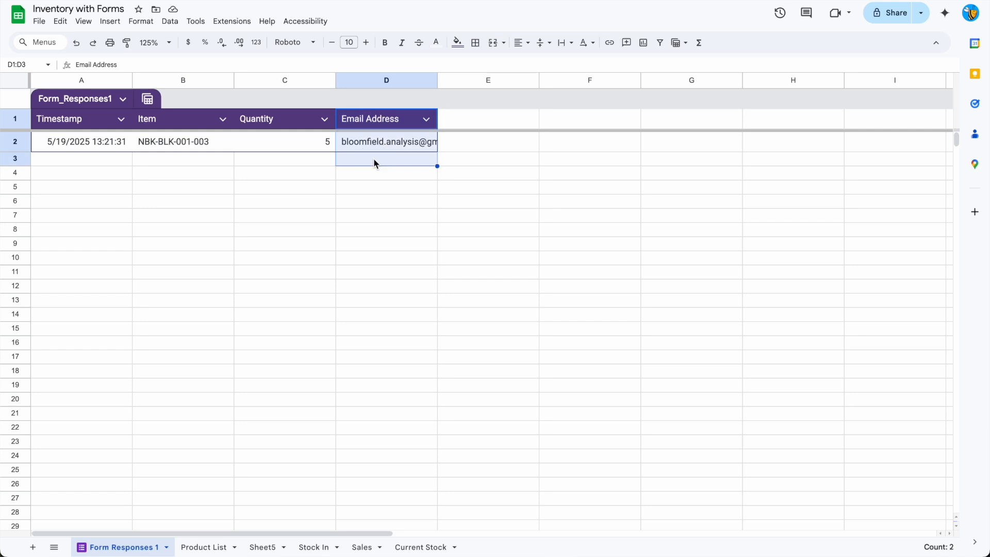
On the Stock In sheet, link cell A17 to the Item column of the form responses with =Form_Responses1[Item].
click(326, 193)
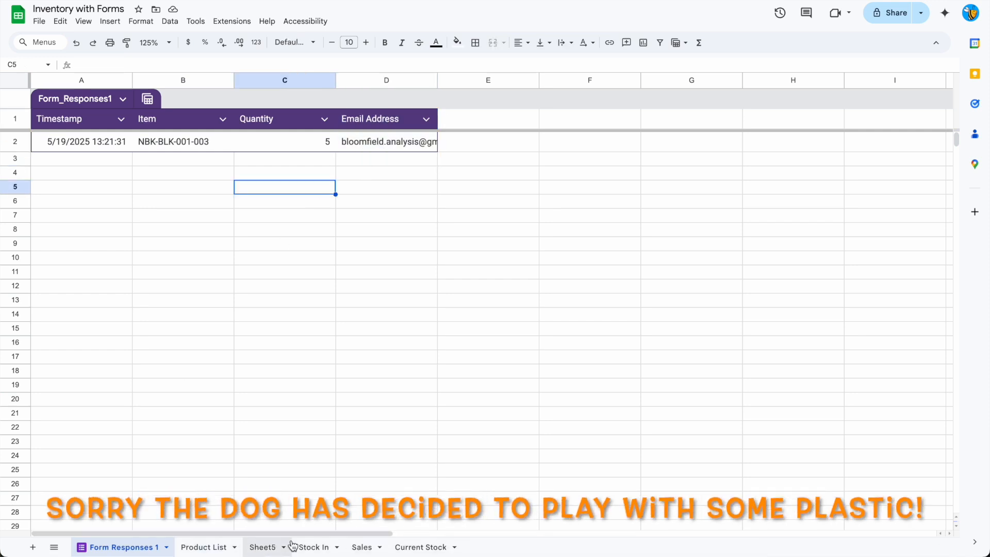
click(313, 548)
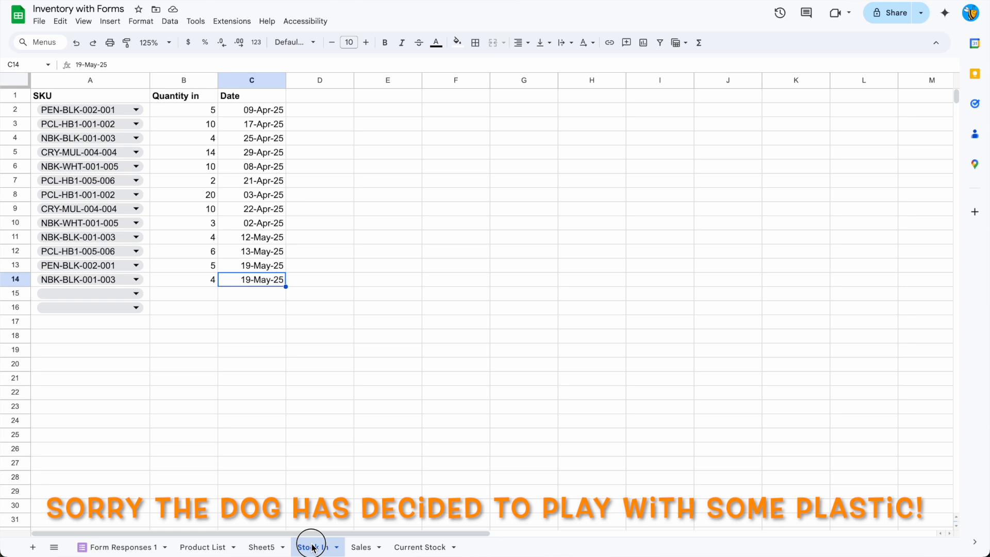
click(90, 364)
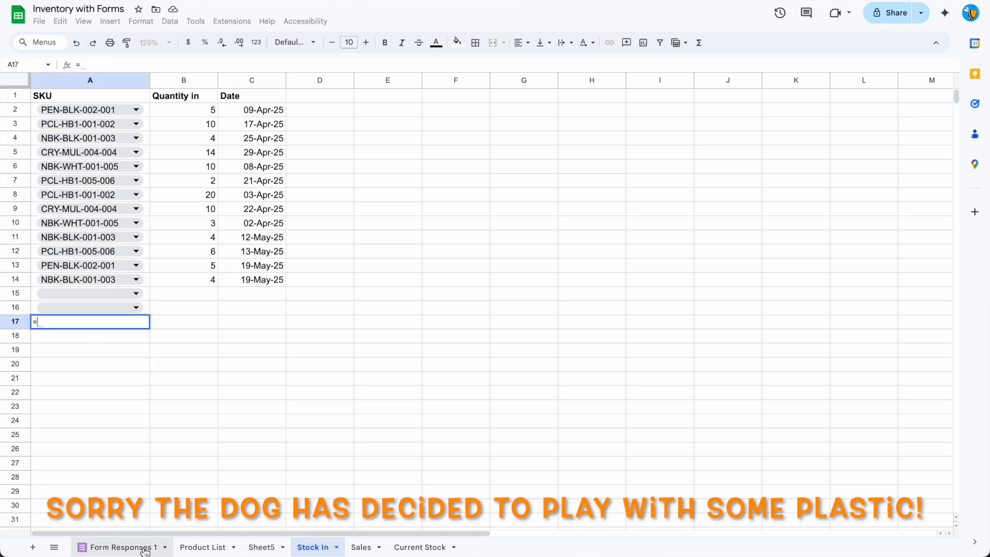
click(121, 547)
click(169, 144)
key(Return)
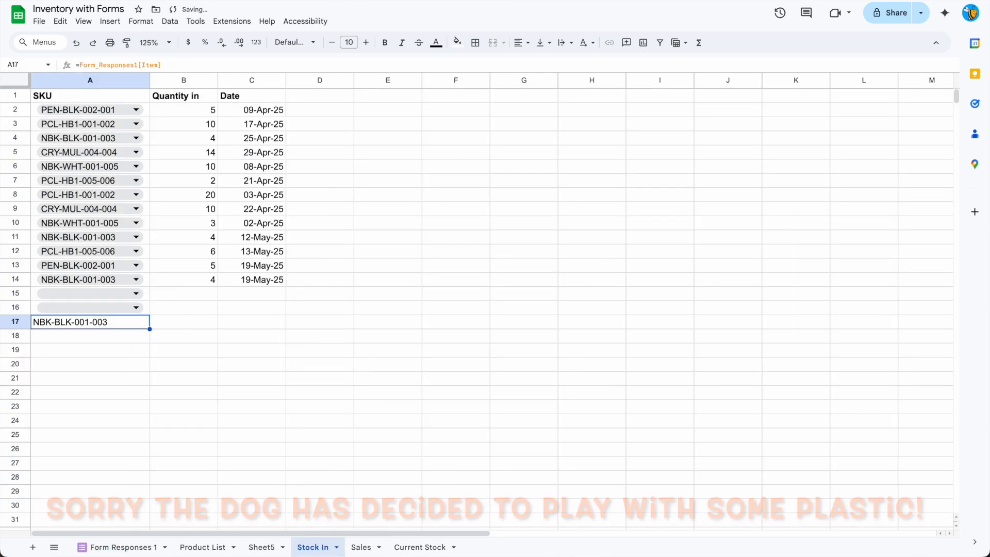
click(173, 64)
key(Escape)
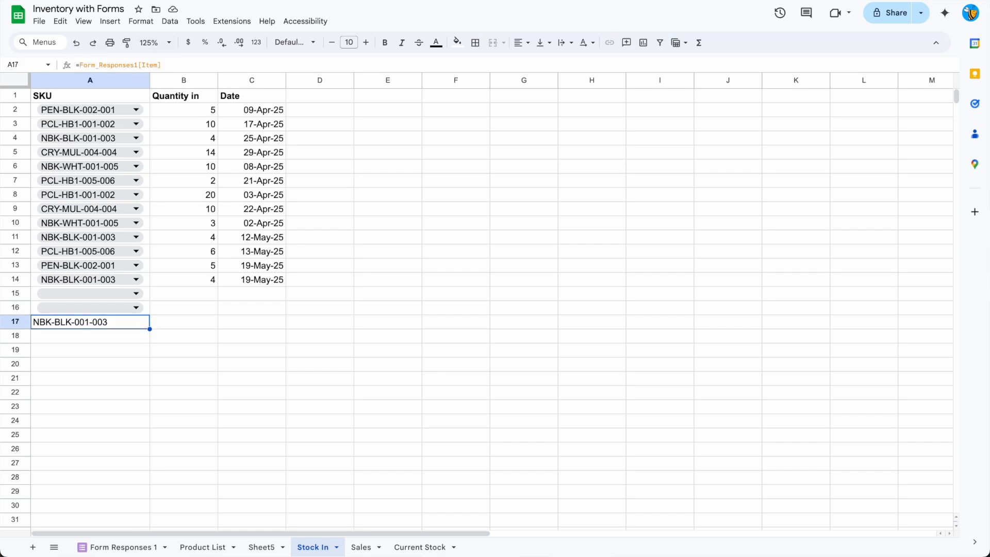
Link cell B17 on the Stock In sheet to the form's quantities with =Form_Responses1[Quantity].
key(Tab)
text(=)
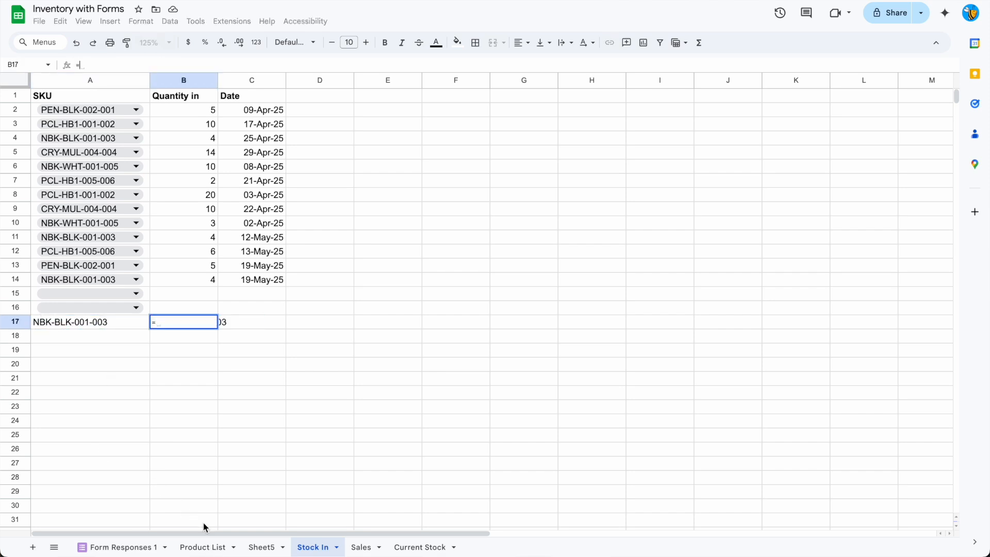
click(124, 547)
click(273, 144)
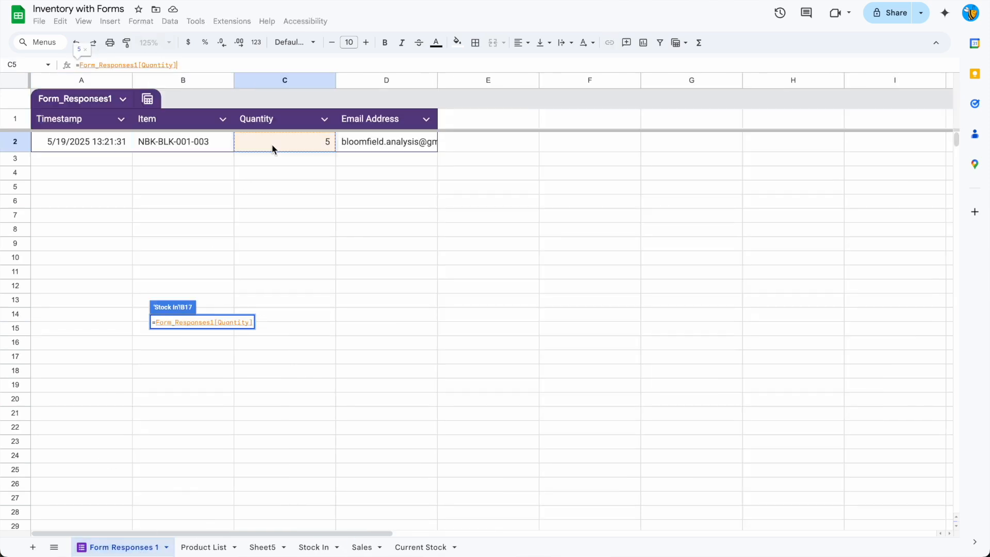
key(Return)
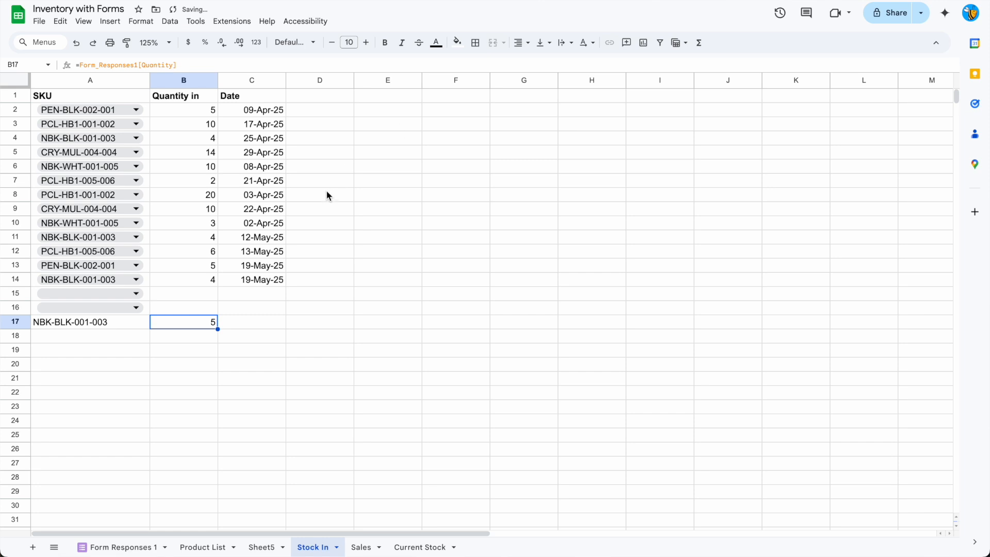
Link cell C17 on the Stock In sheet to the form's timestamps with =Form_Responses1[Timestamp].
click(252, 323)
text(=)
click(124, 547)
click(101, 142)
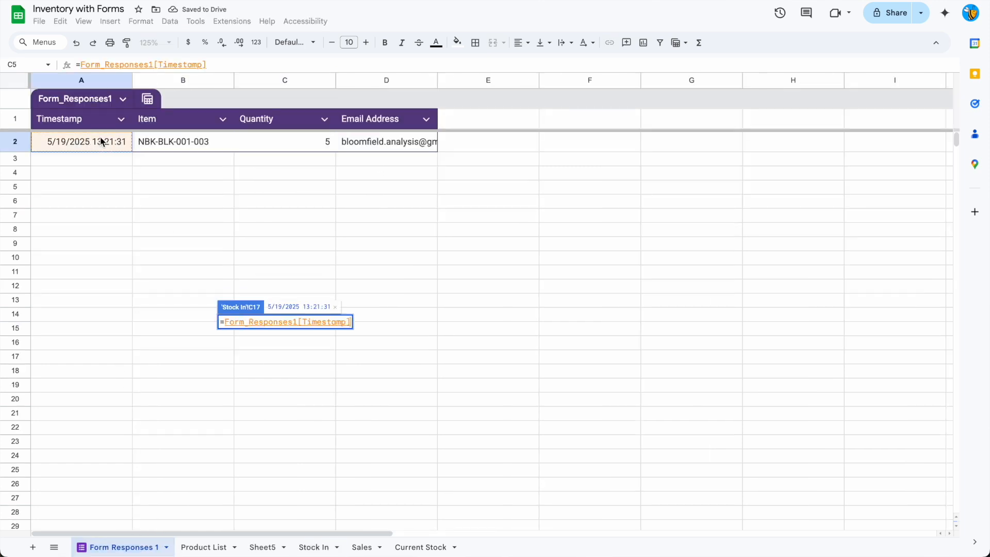
key(Return)
Add the column header "email" in cell D1 of the Stock In sheet.
click(311, 97)
text(email)
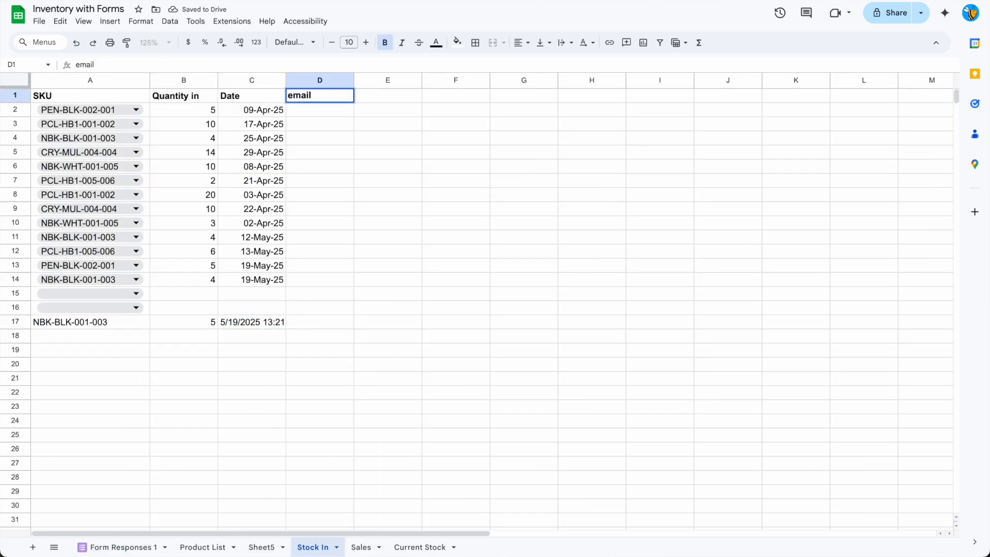
key(Return)
Link cell D17 on the Stock In sheet to the Email Address column of the form responses.
click(310, 323)
text(=)
click(124, 547)
click(386, 80)
key(Return)
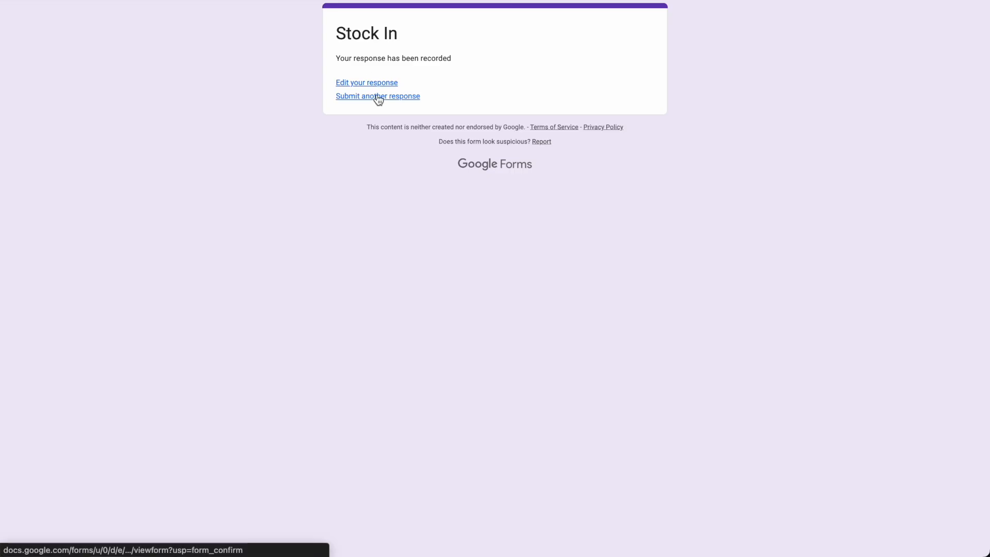
Submit another Stock In form response with the email recorded, item PCL-HB1-005-006 and quantity 5.
click(377, 97)
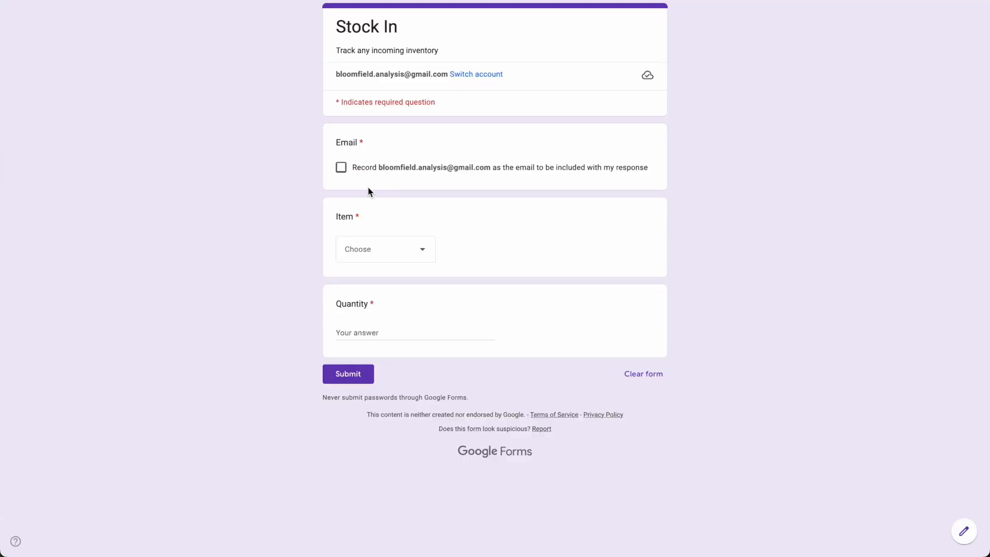
click(373, 166)
click(373, 249)
click(379, 413)
click(368, 334)
click(364, 372)
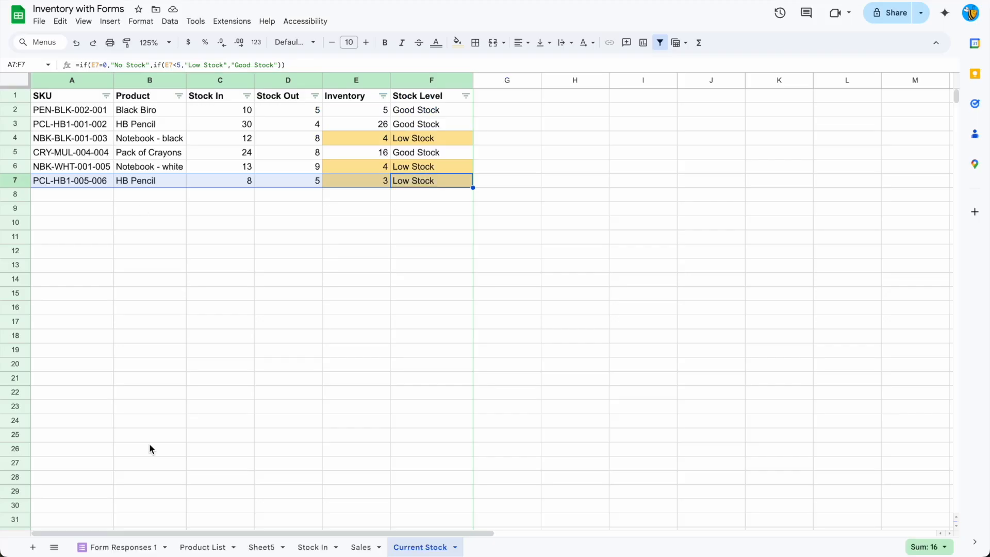
Revert the Form_Responses1 table on the Form Responses 1 sheet to unformatted data.
click(141, 546)
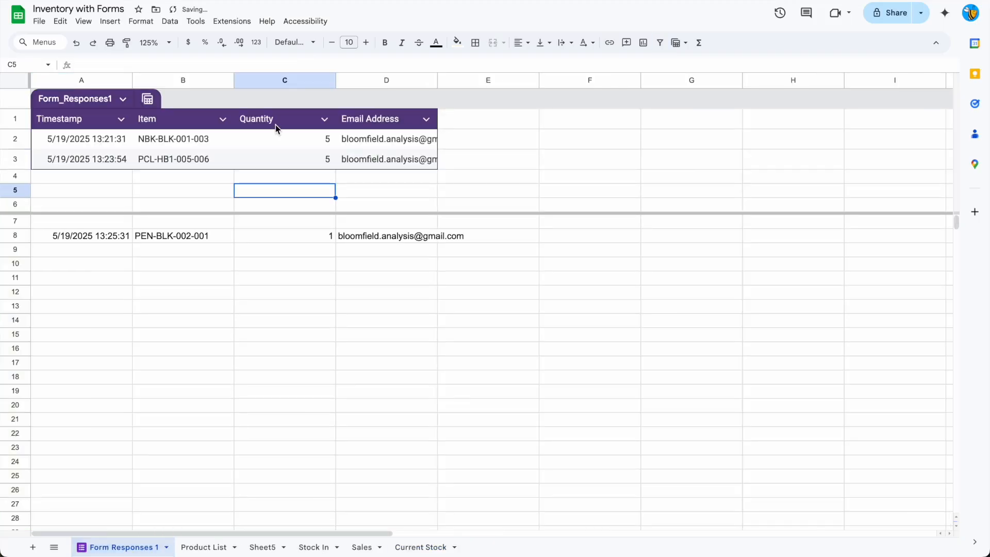
click(145, 103)
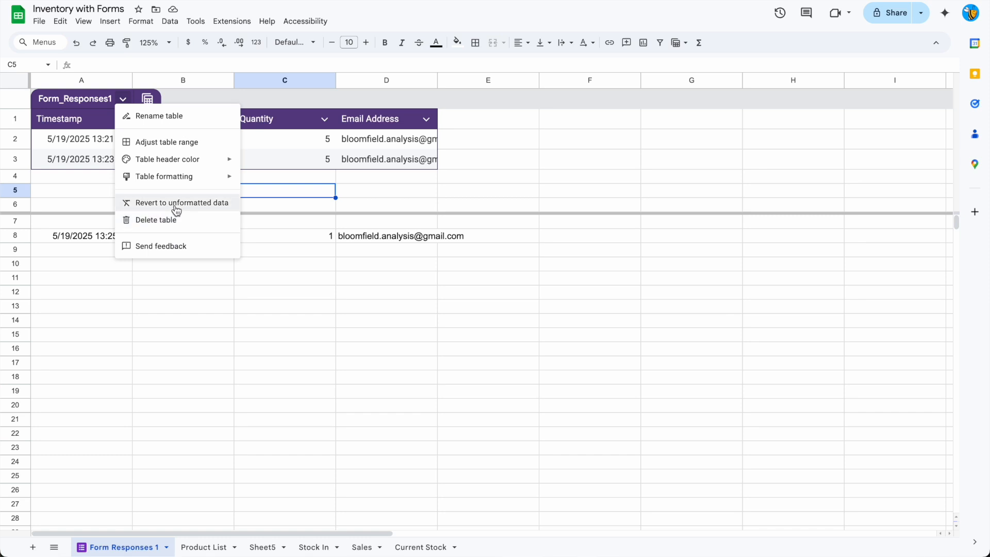
click(176, 209)
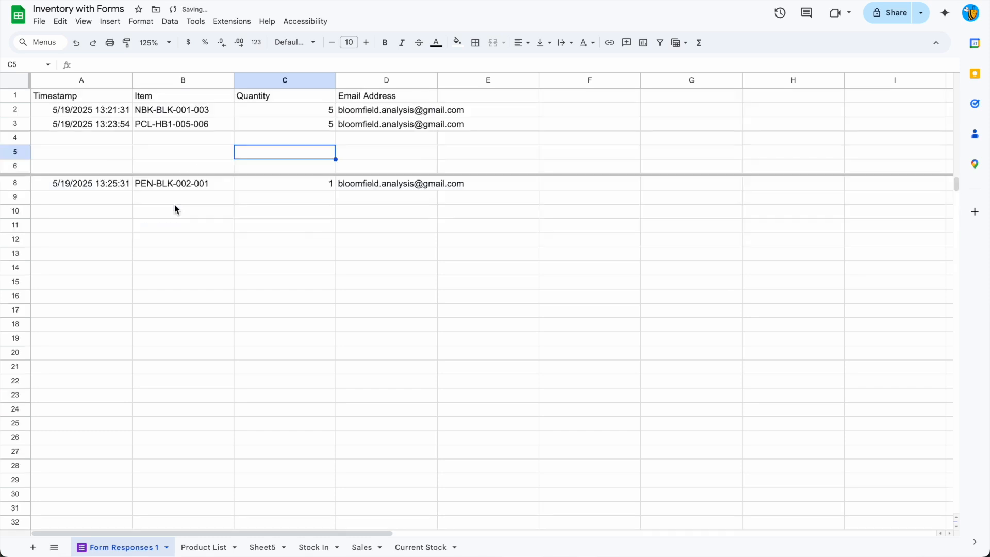
click(168, 244)
scroll(166, 240, down, 2)
scroll(166, 240, up, 2)
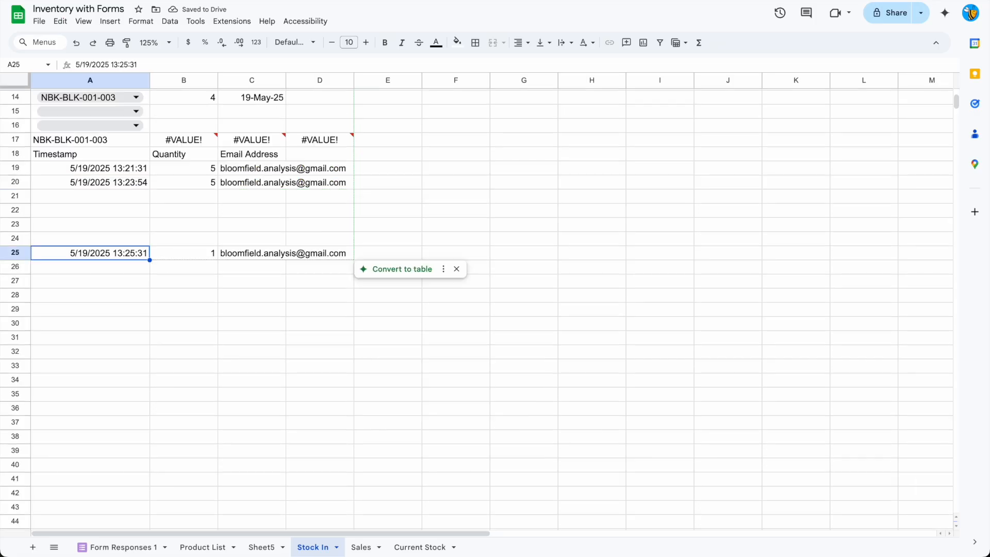
Change the QUERY formula in cell A18 of the Stock In sheet to "SELECT C, B, A".
scroll(183, 478, up, 5)
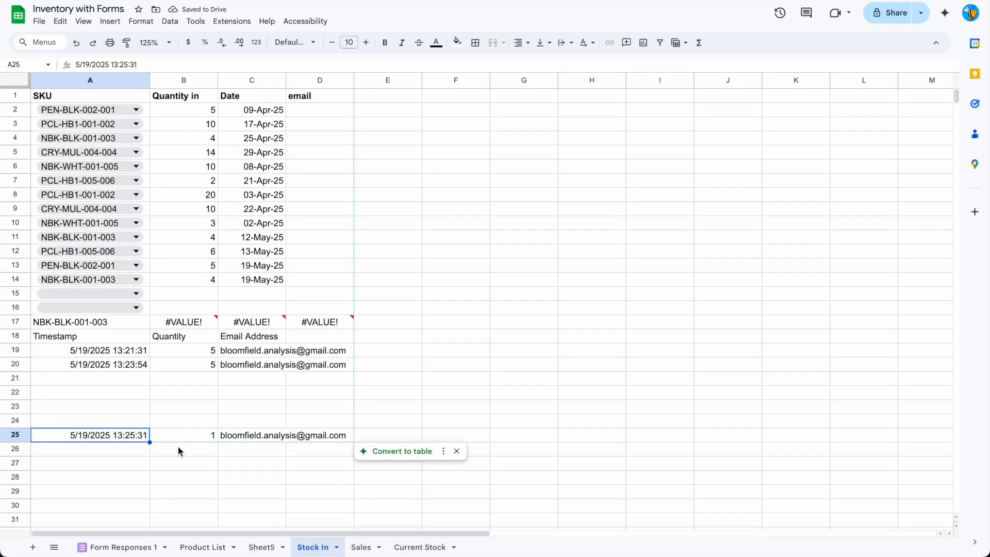
key(Up)
key(Up)
key(Up)
key(Up)
key(Up)
key(Up)
key(Up)
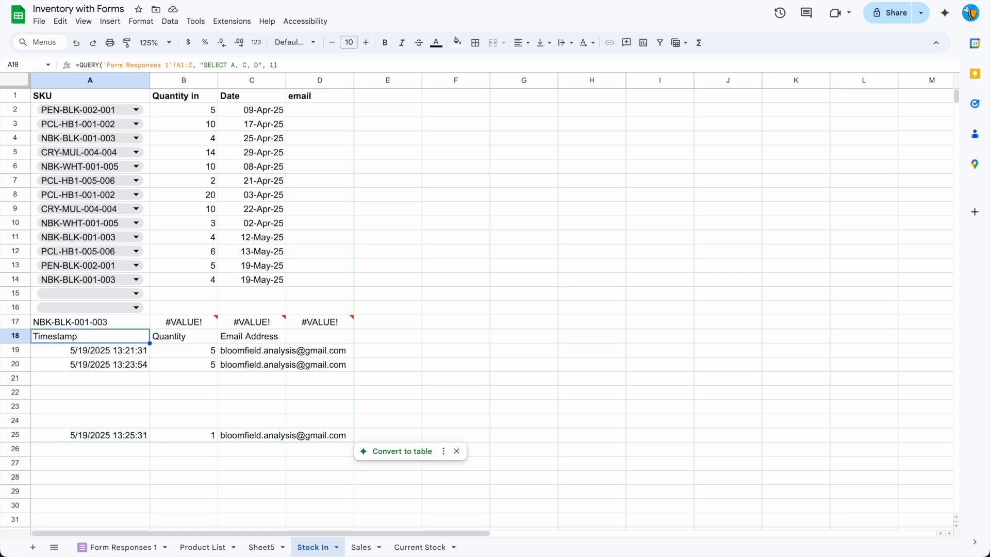
click(237, 64)
key(BackSpace)
text(D)
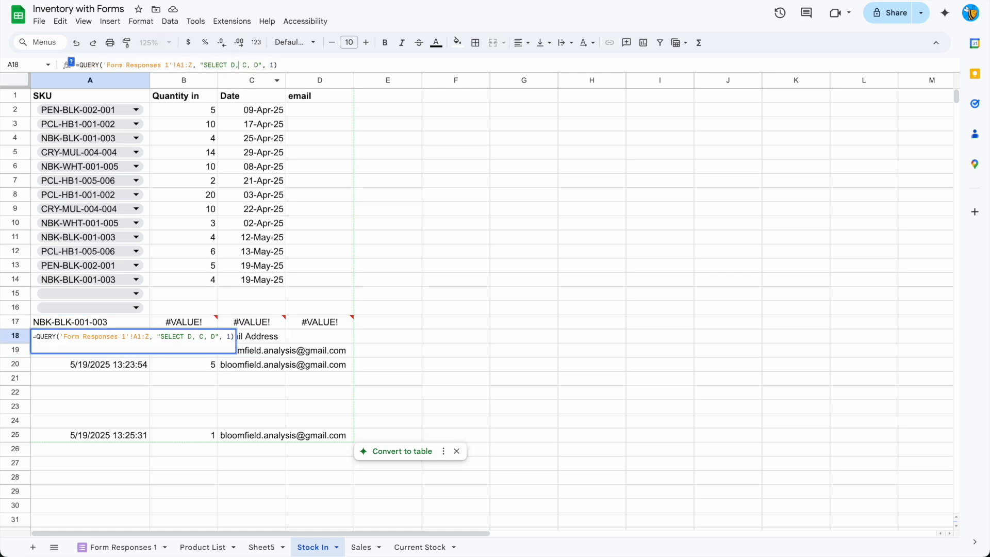
key(Right)
key(BackSpace)
text(C)
key(Right)
key(Right)
key(Right)
key(BackSpace)
text(B)
key(Right)
key(Right)
key(Right)
key(BackSpace)
text(A)
key(Return)
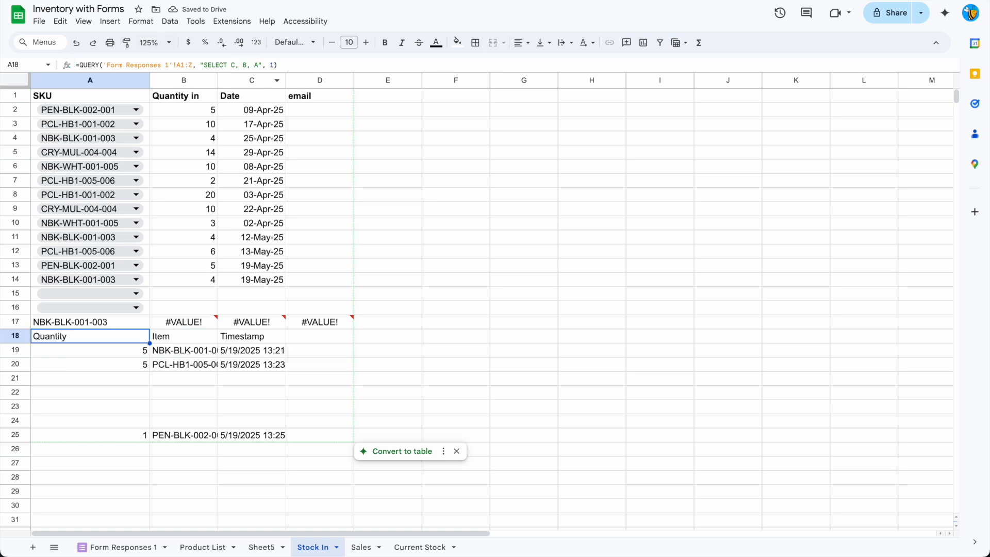
Append column D to the A18 query so it reads "SELECT C, B, A, D".
click(269, 64)
text(, )
text(D)
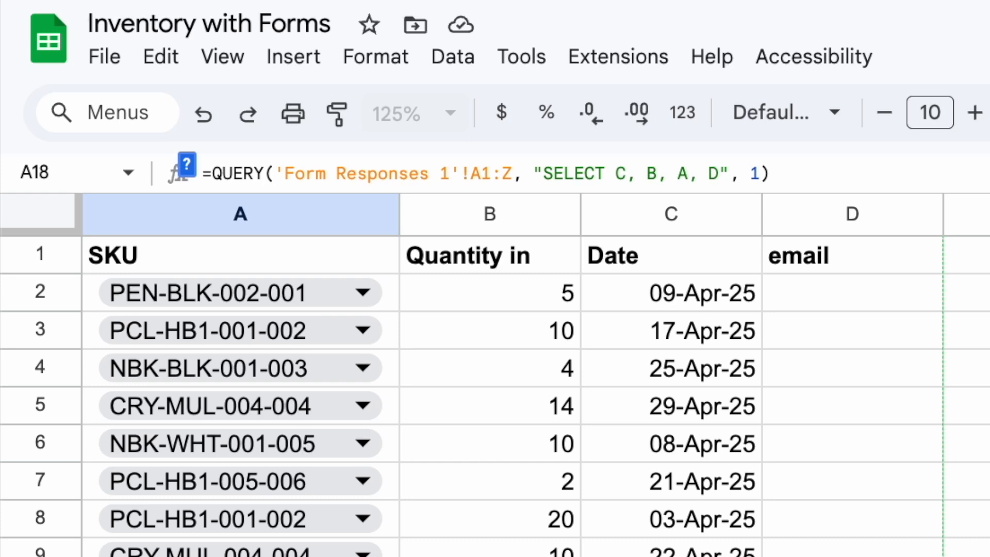
key(Return)
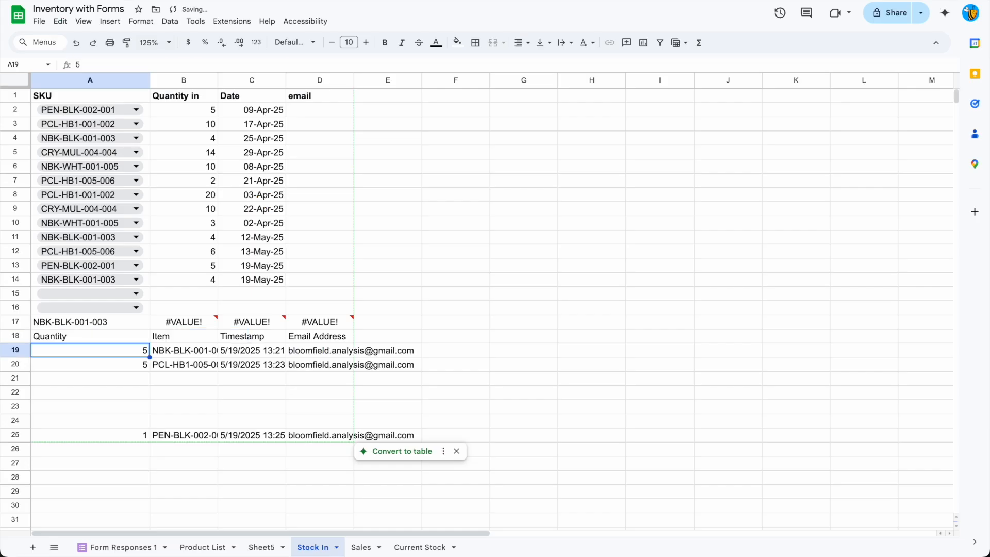
key(Up)
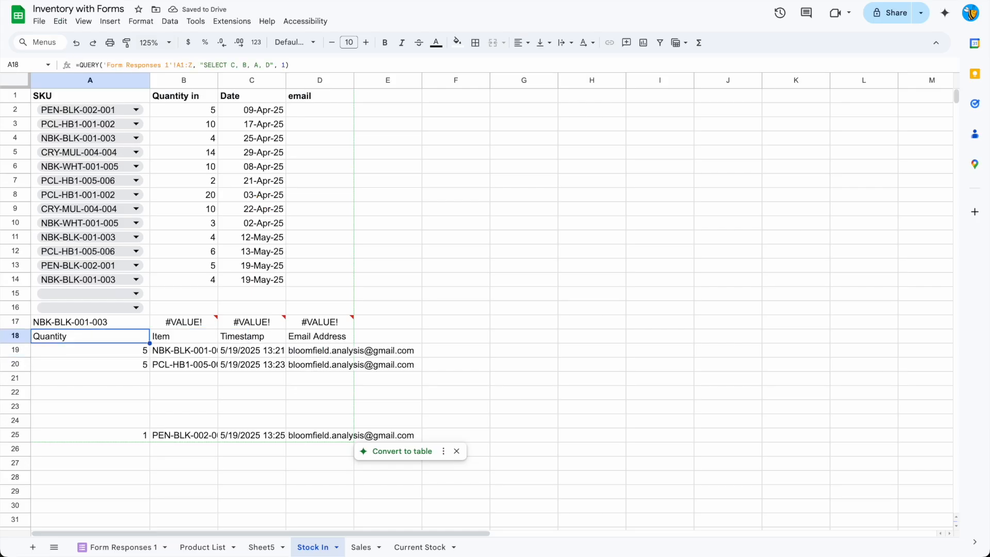
Clear the contents of row 17 on the Stock In sheet.
click(16, 322)
key(Delete)
click(53, 407)
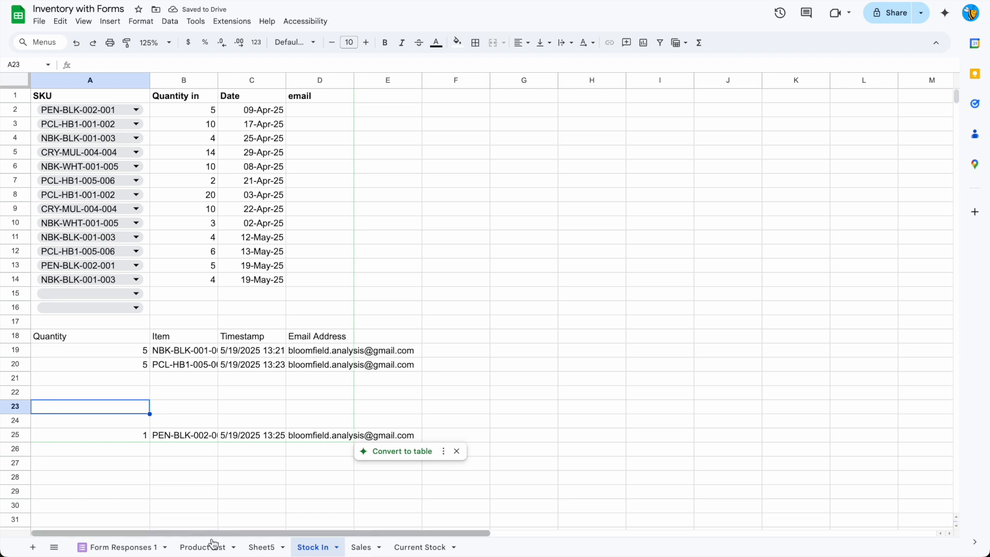
Delete the empty rows 4 to 7 between the entries on the Form Responses 1 sheet.
click(122, 547)
click(16, 139)
drag(16, 139, 15, 183)
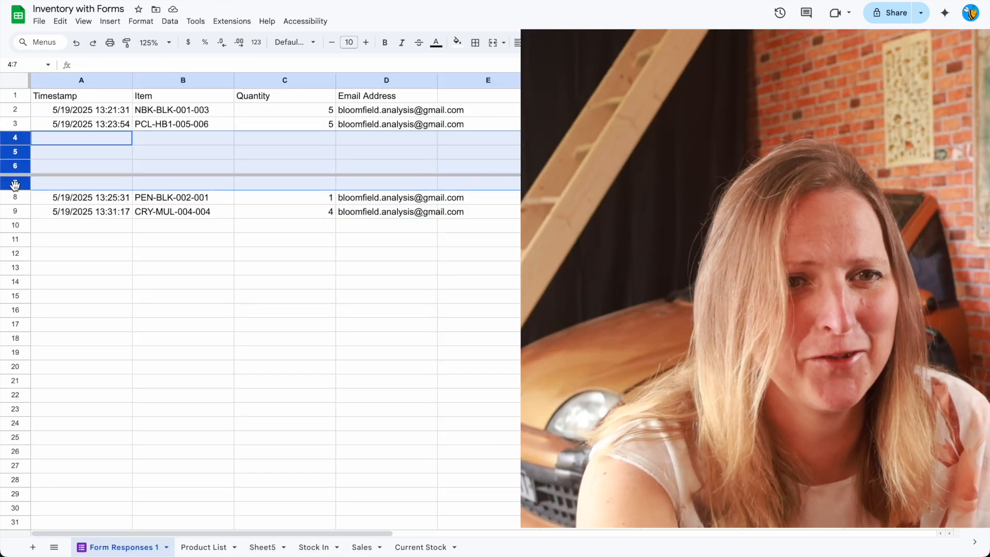
right_click(18, 183)
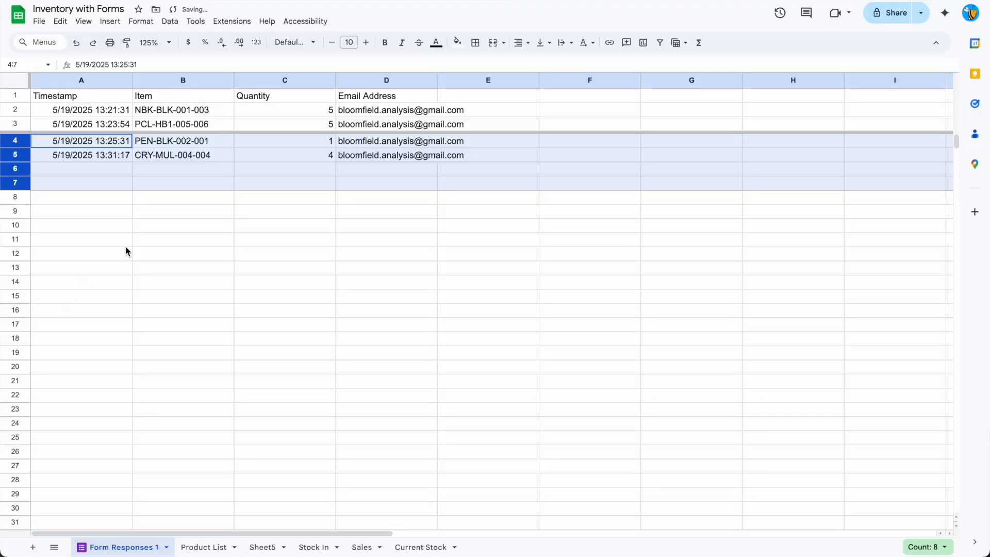
click(126, 250)
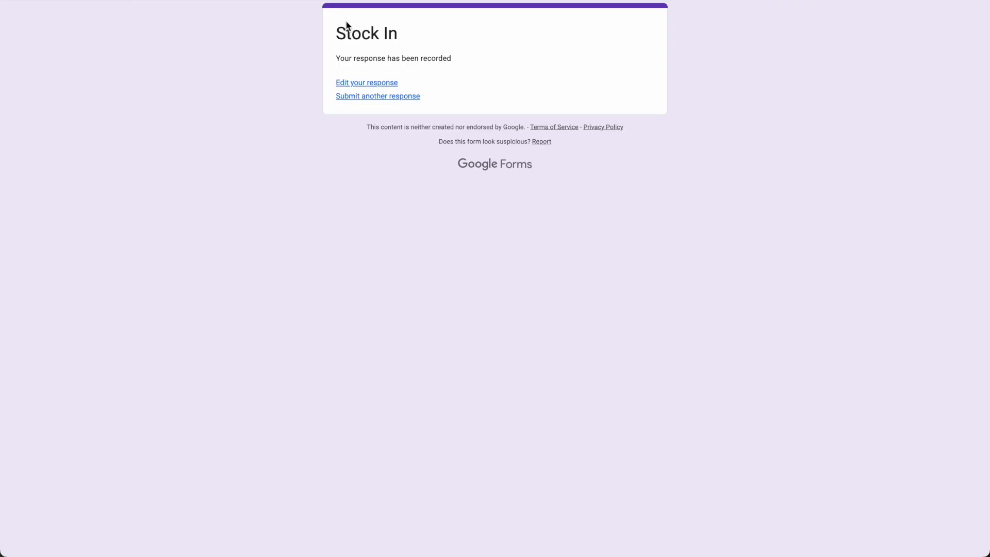
Submit a form response with the email recorded, item PCL-HB1-001-002 and quantity 1, and return to the Stock In sheet.
click(371, 96)
click(363, 166)
click(362, 255)
click(367, 309)
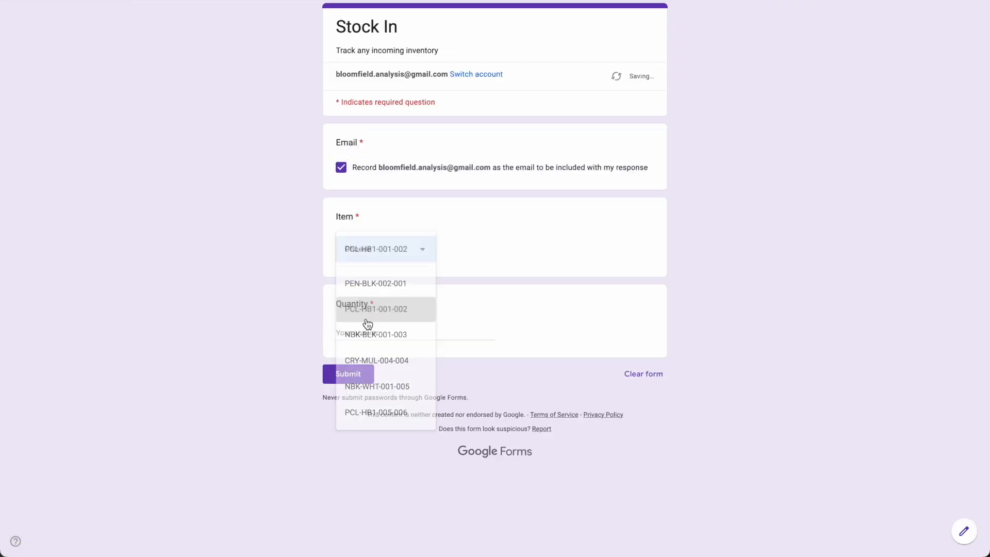
click(367, 329)
text(1)
click(345, 375)
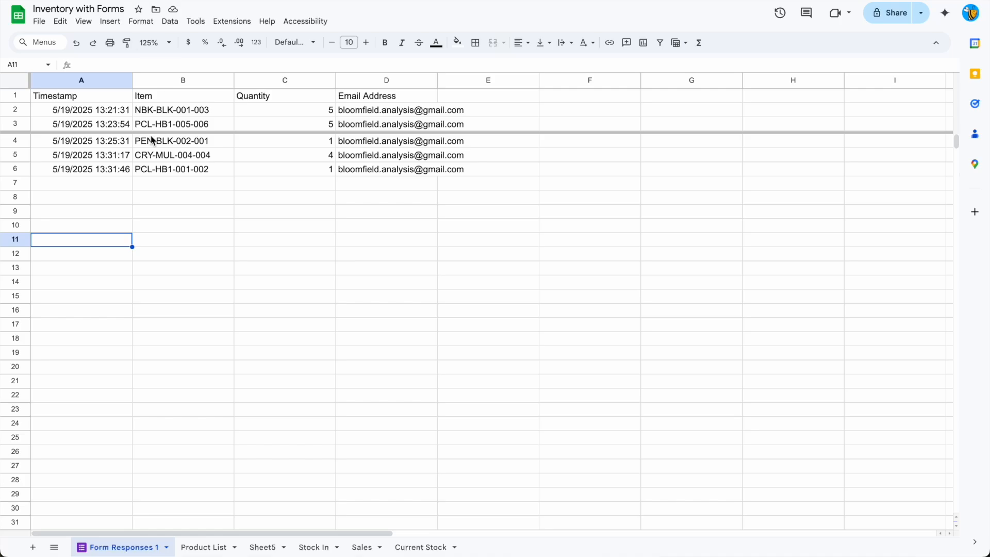
click(308, 549)
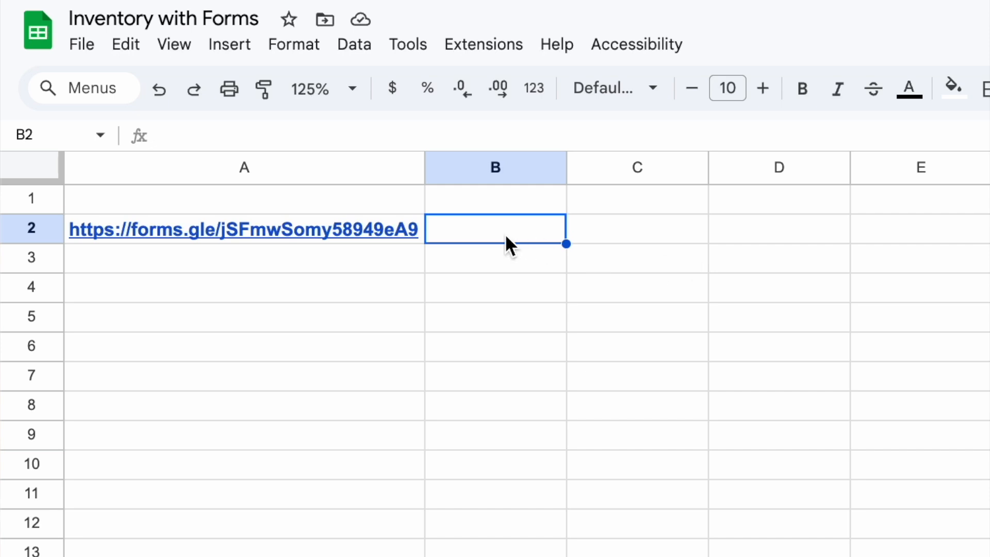
click(298, 129)
text(=IMAGE("https://api.qrserver.com/v1/create-qr-code/?size=300x300&data="&ENCODEURL(B10)))
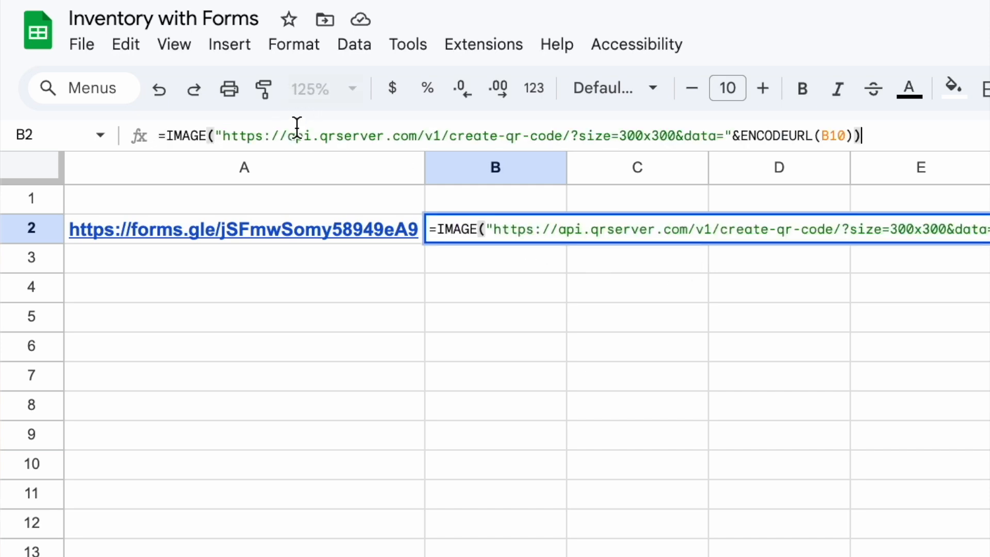
click(846, 137)
key(BackSpace)
key(BackSpace)
key(BackSpace)
text(a2)
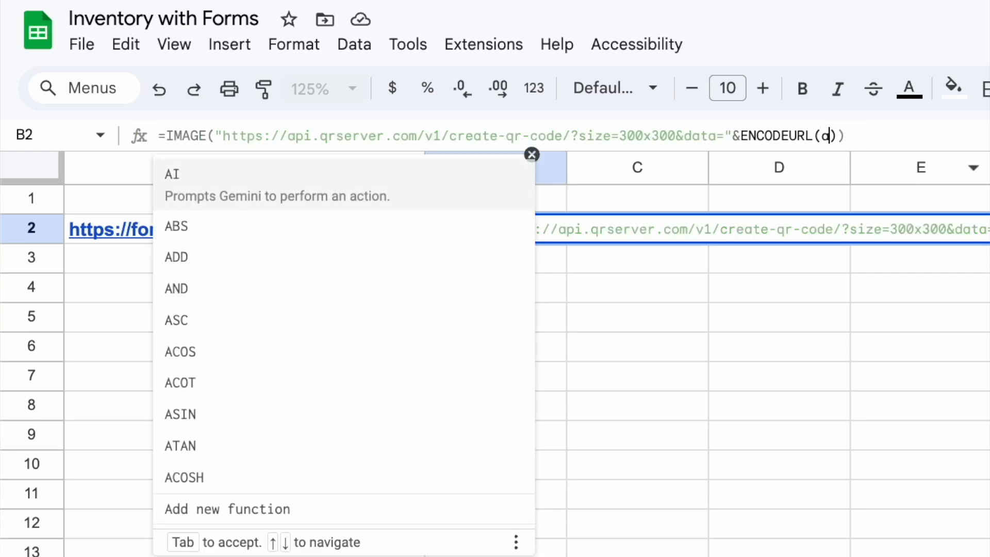
key(Return)
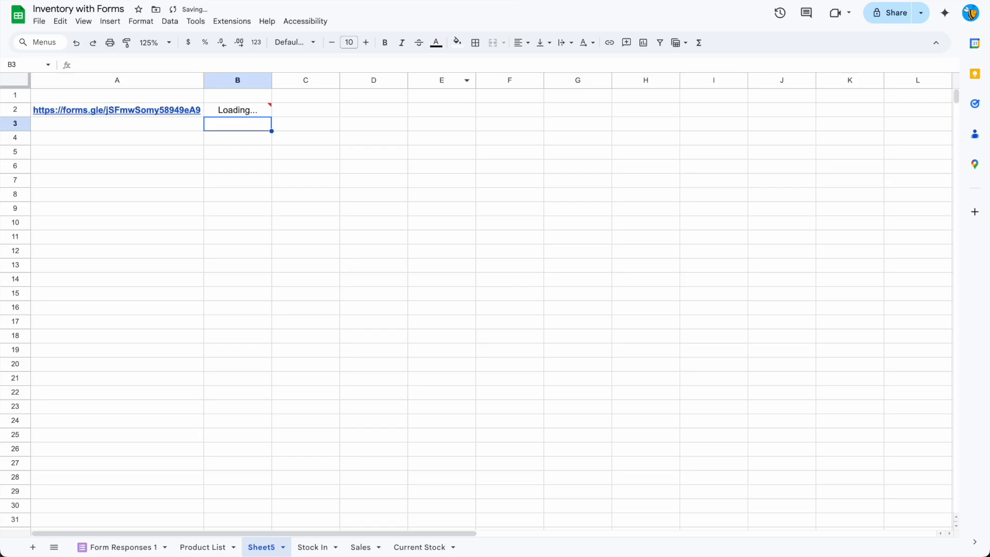
key(Up)
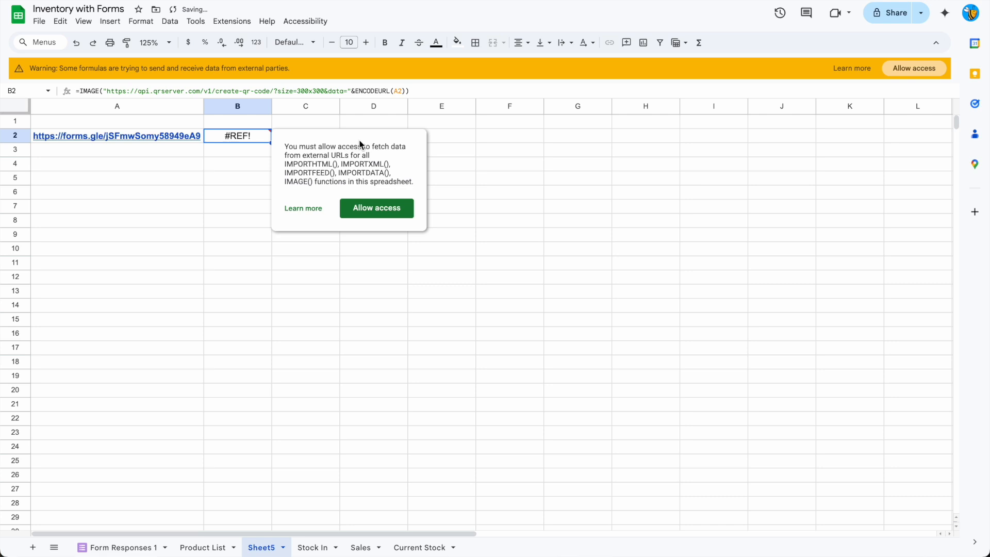
Allow the spreadsheet to fetch external images, and widen column B and heighten row 2 so the QR code displays large.
click(371, 214)
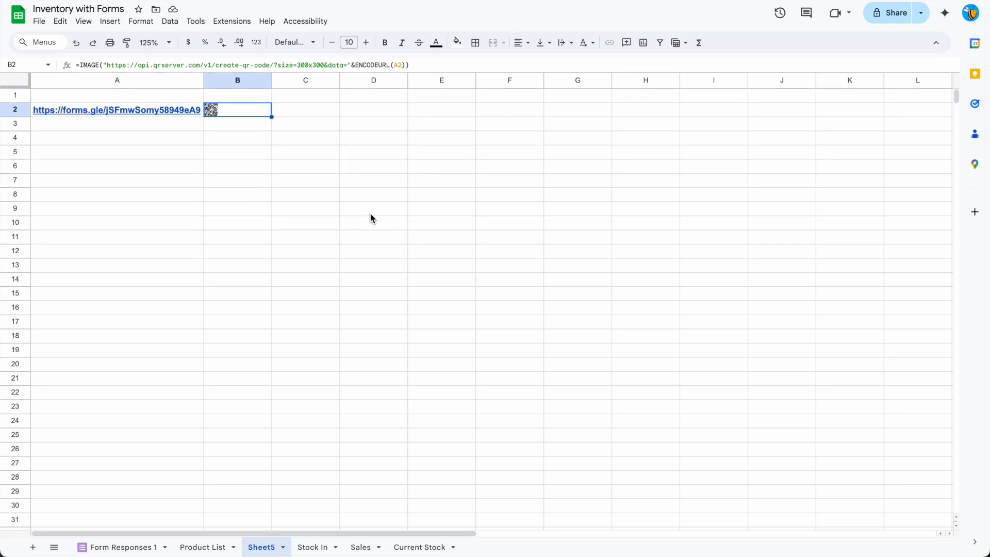
drag(272, 80, 359, 80)
drag(17, 119, 17, 216)
click(450, 178)
click(300, 183)
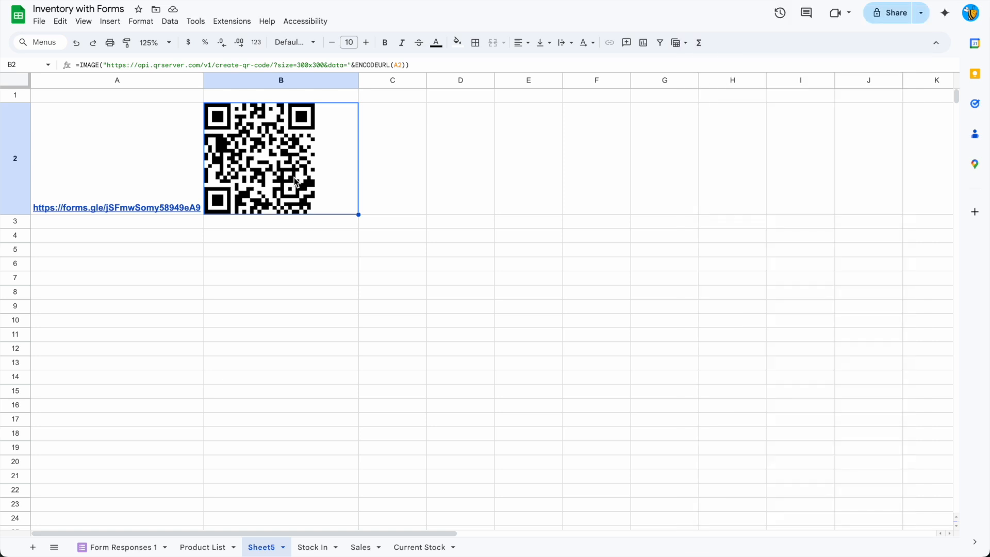
Review the form entry in row 25 of the Stock In sheet, and open the Current Stock sheet.
click(324, 547)
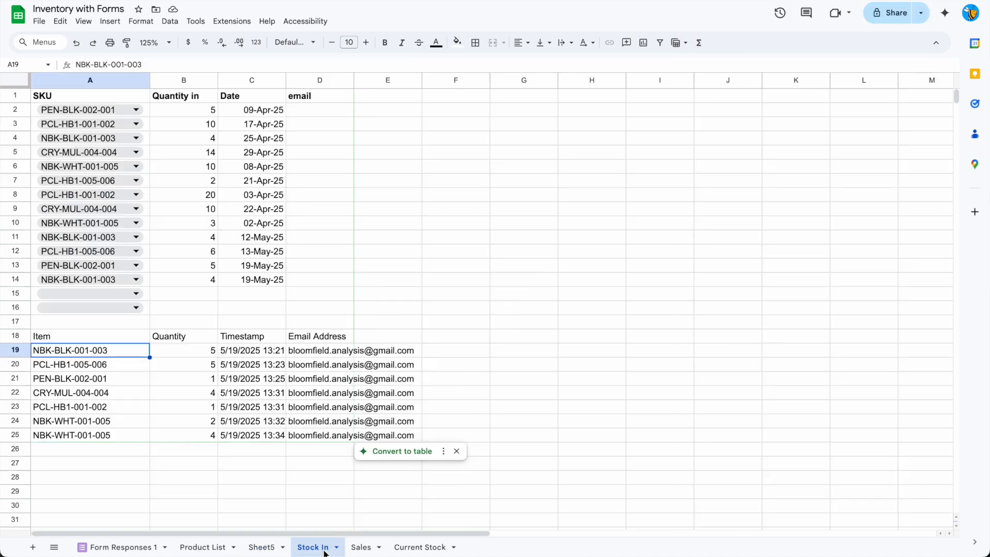
drag(96, 441, 365, 442)
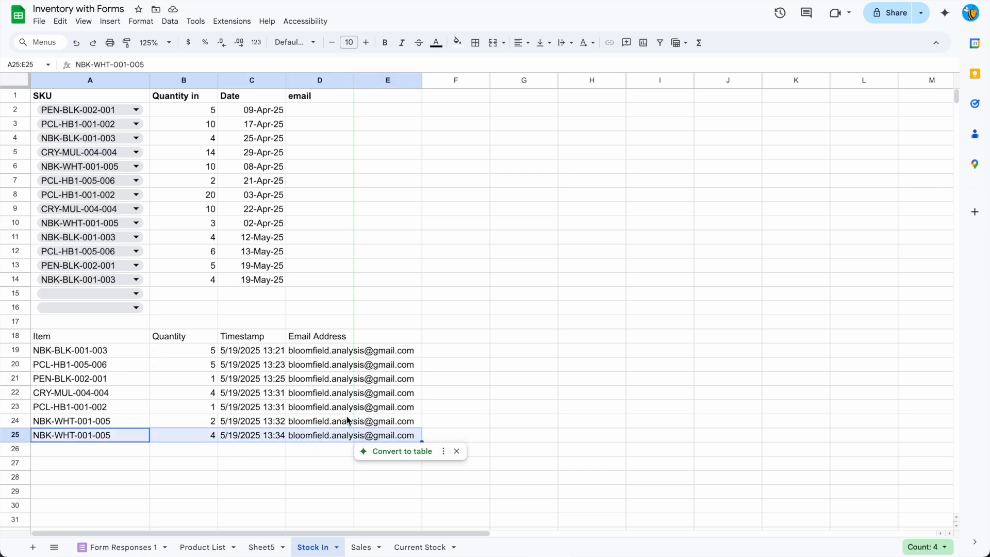
click(250, 480)
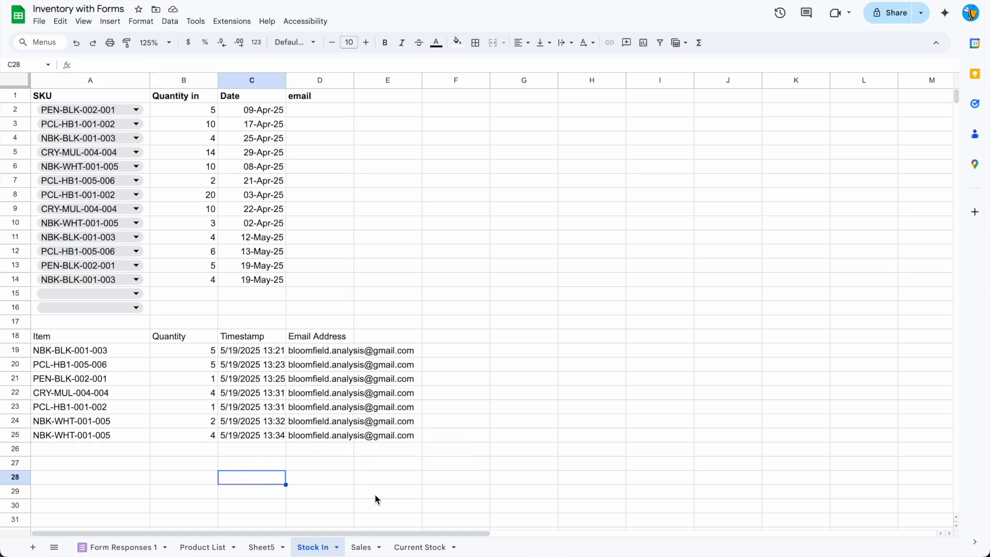
click(407, 547)
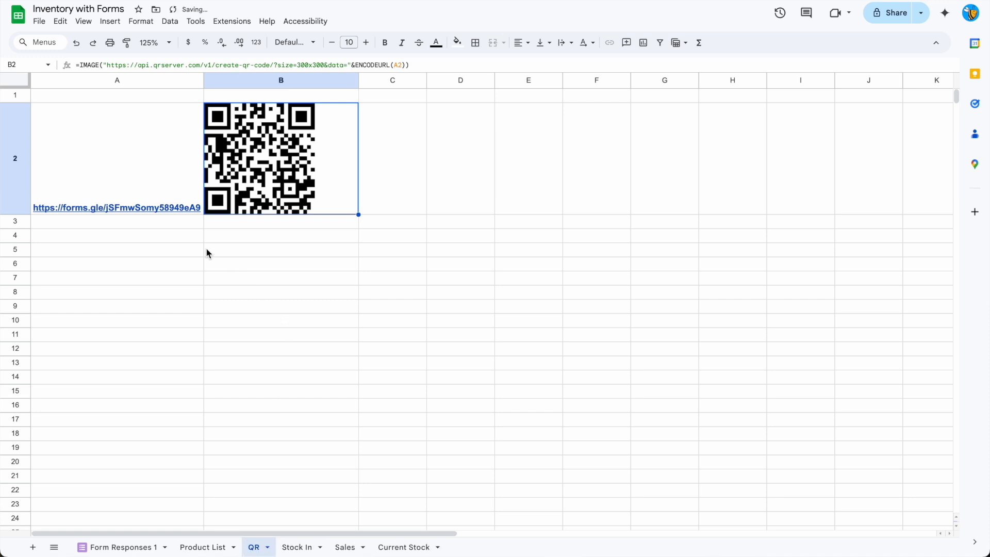
Create a pre-filled form link with item PEN-BLK-002-001 and put it in A3 of the QR sheet.
click(185, 241)
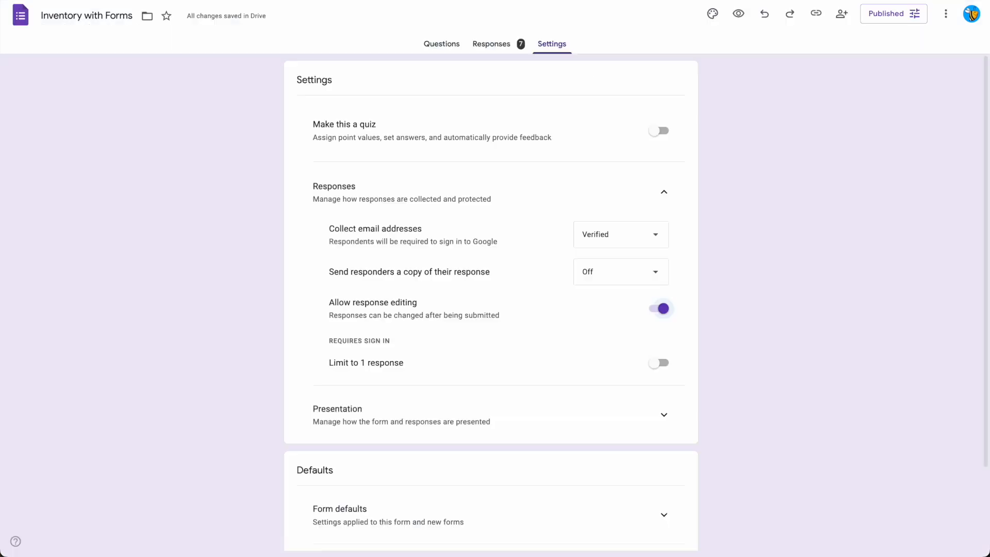
scroll(515, 258, down, 2)
click(661, 478)
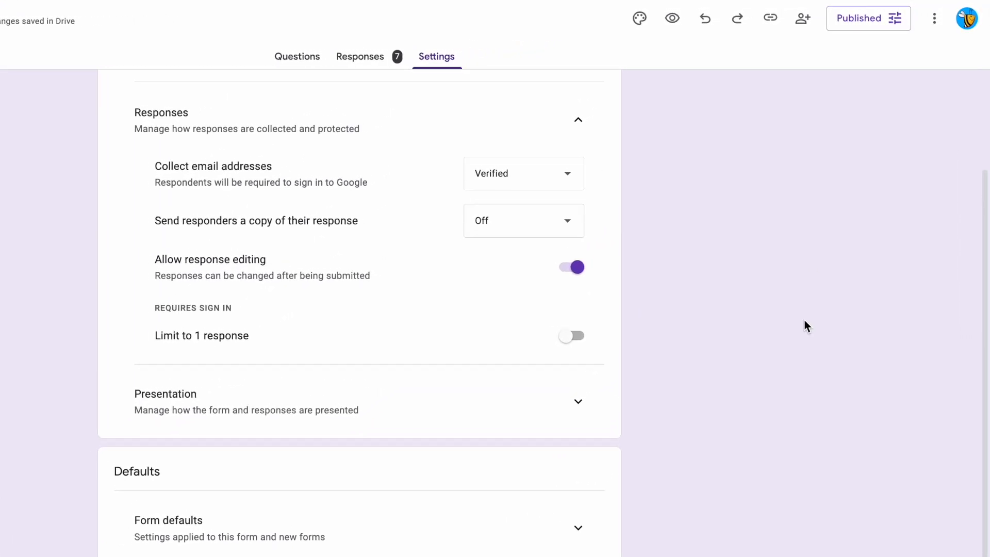
click(937, 18)
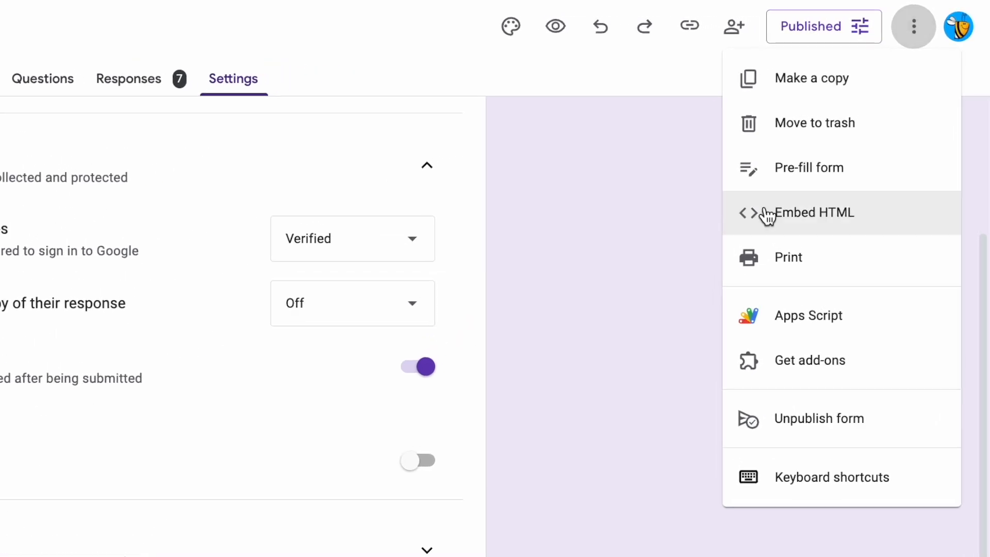
click(802, 169)
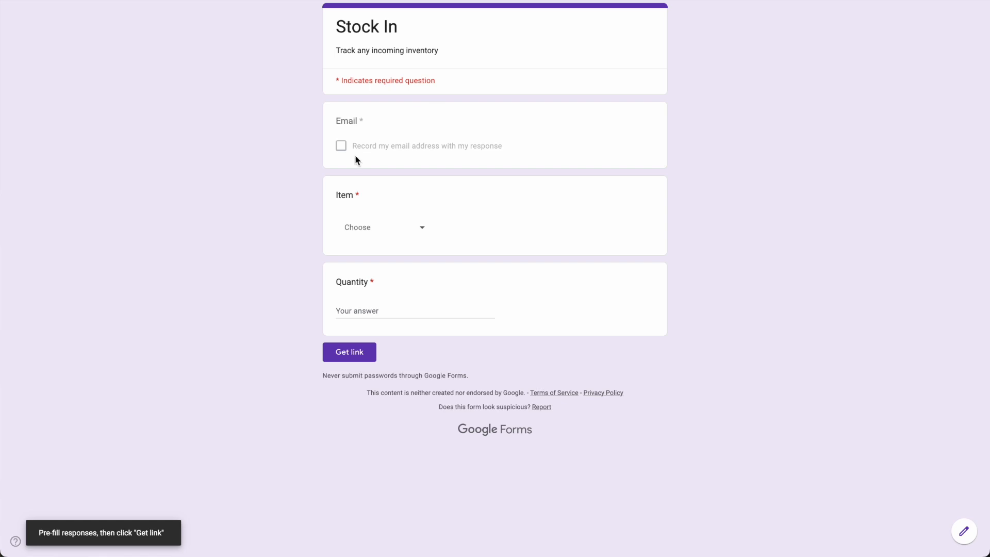
click(372, 227)
click(373, 261)
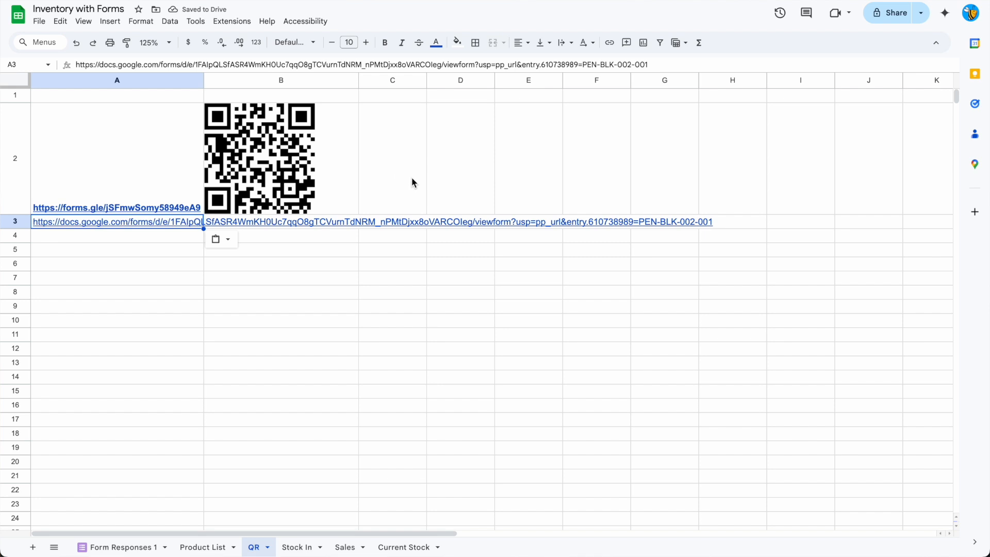
Copy the QR code formula from B2 into B3 for the pre-filled link.
click(387, 166)
key(Left)
key(super+c)
key(Down)
key(super+v)
key(Left)
Heighten rows 3 to 5 and widen column A on the QR sheet.
drag(16, 222, 17, 294)
click(214, 307)
drag(204, 80, 741, 81)
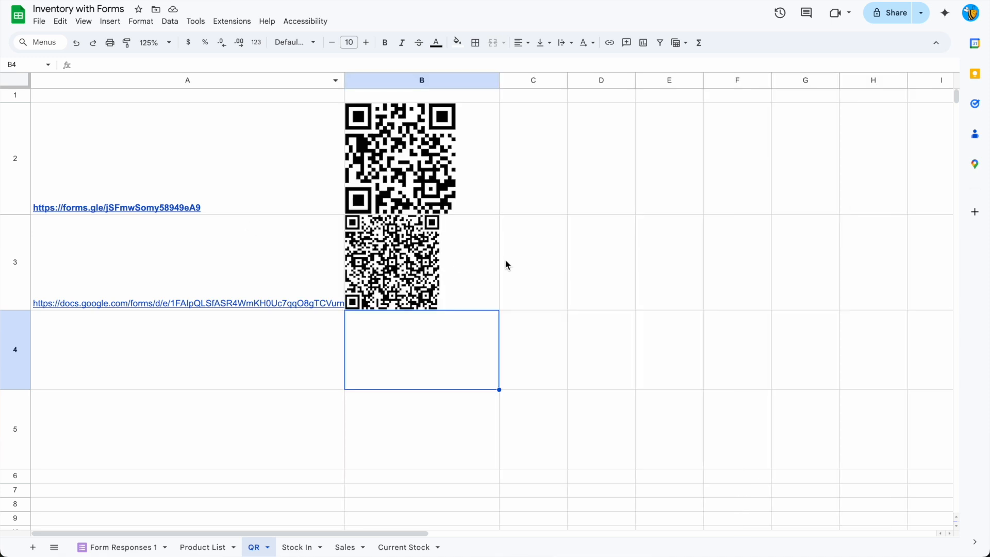
click(508, 265)
Copy the link in A3 up to and including "entry.610738989=", without the SKU, into A4.
click(304, 266)
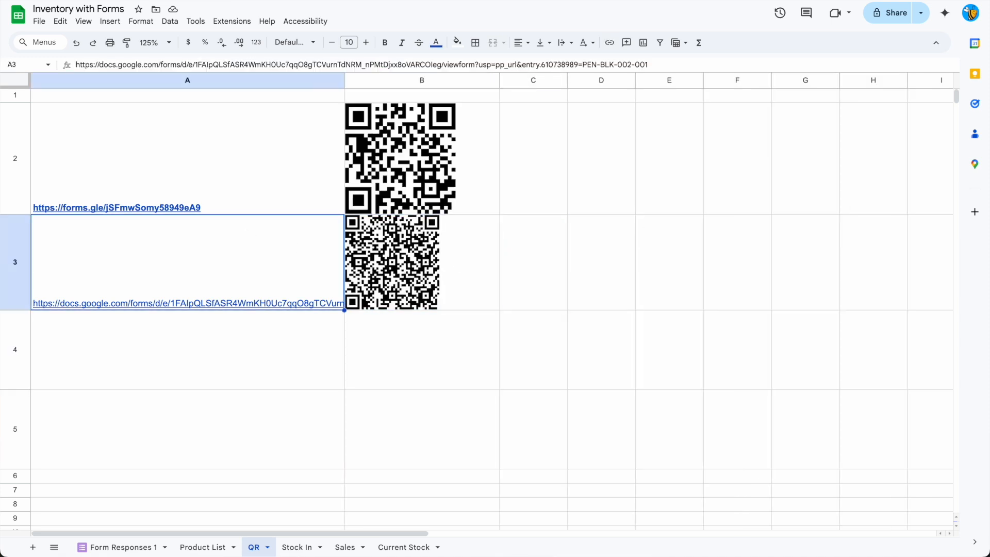
drag(583, 64, 106, 54)
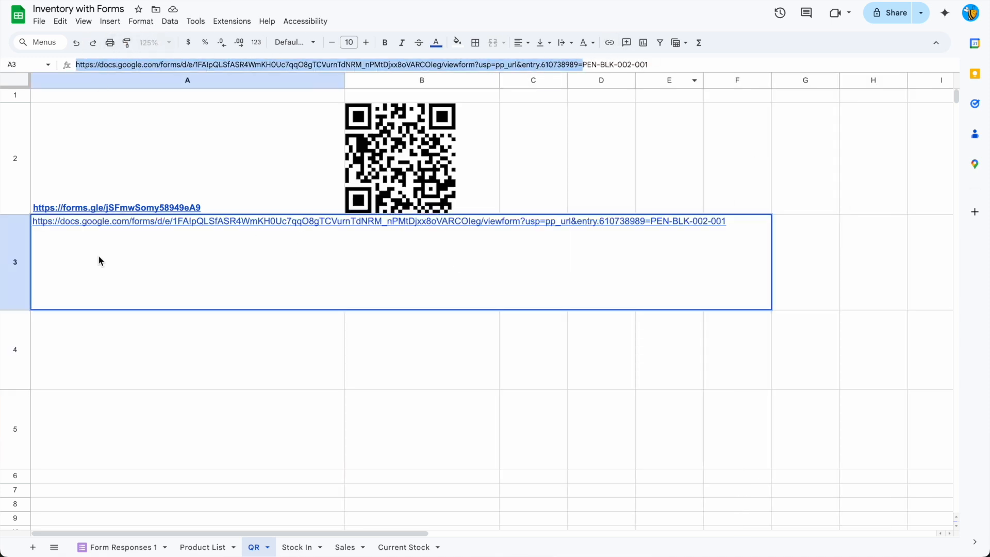
key(ctrl+c)
click(102, 310)
key(ctrl+v)
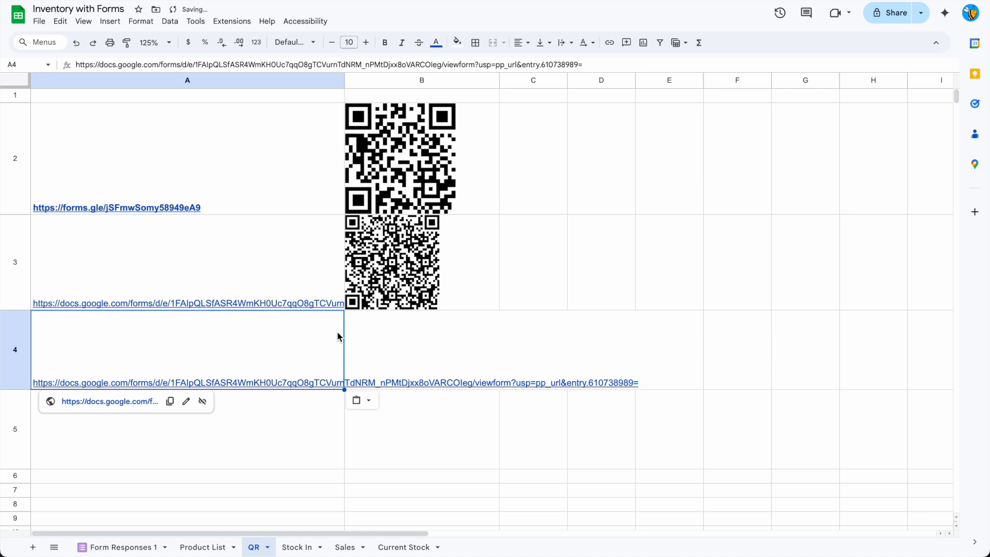
click(76, 65)
click(558, 278)
key(Left)
key(Left)
click(598, 64)
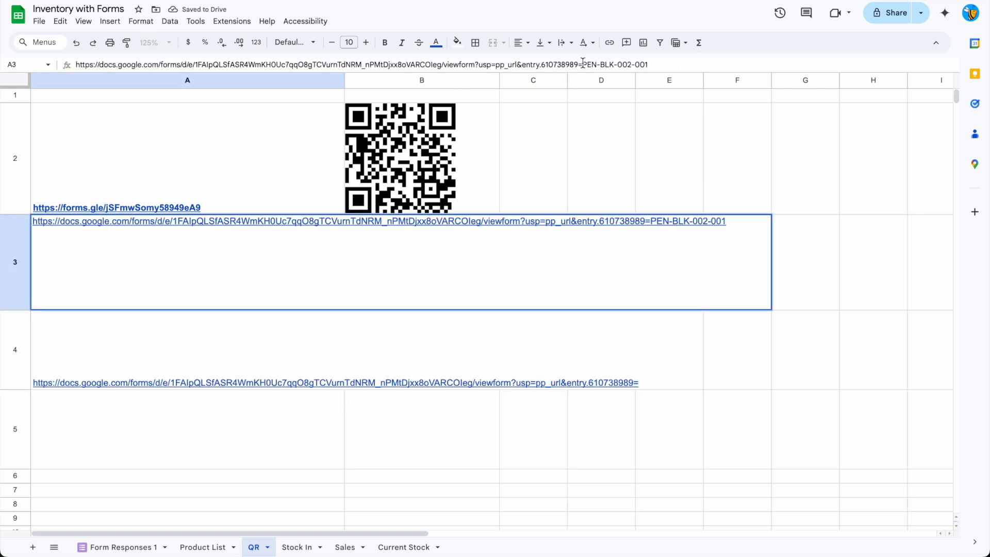
In C3, reference the first SKU in F2 of the Product List sheet and fill the formula down to C8.
click(504, 243)
text(=)
click(207, 547)
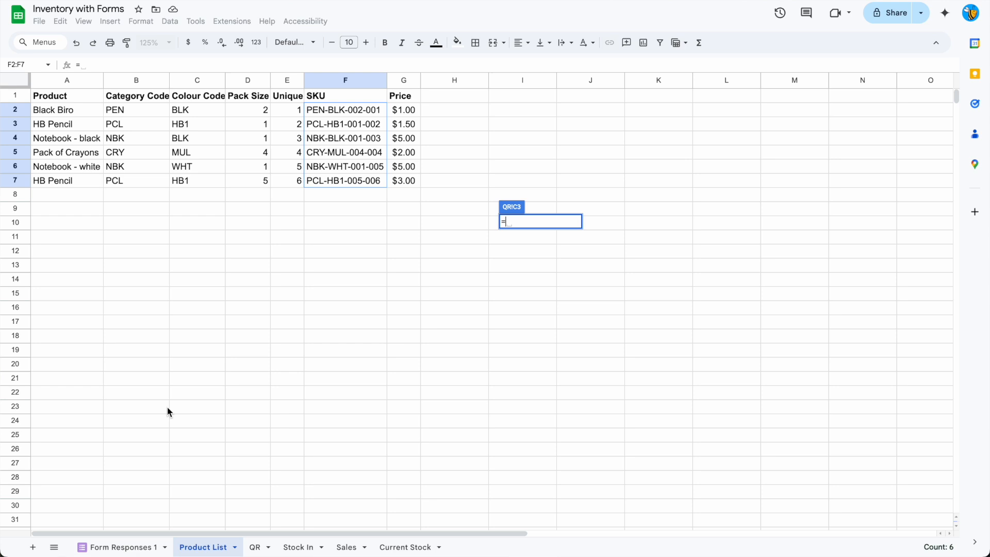
click(342, 113)
key(Return)
drag(565, 306, 556, 480)
Turn the link in A4 into a text formula by adding an equals sign and enclosing the URL in quotation marks.
click(178, 226)
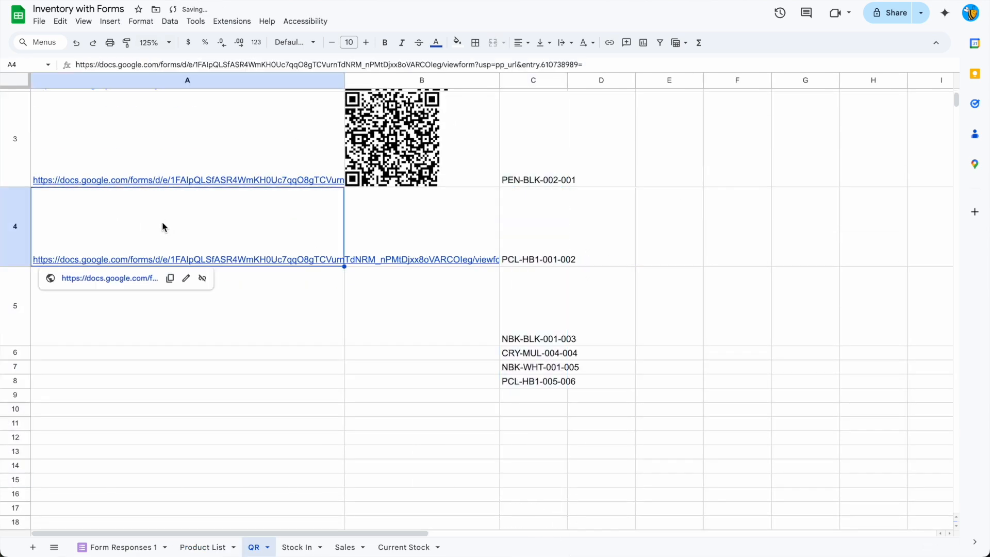
click(584, 62)
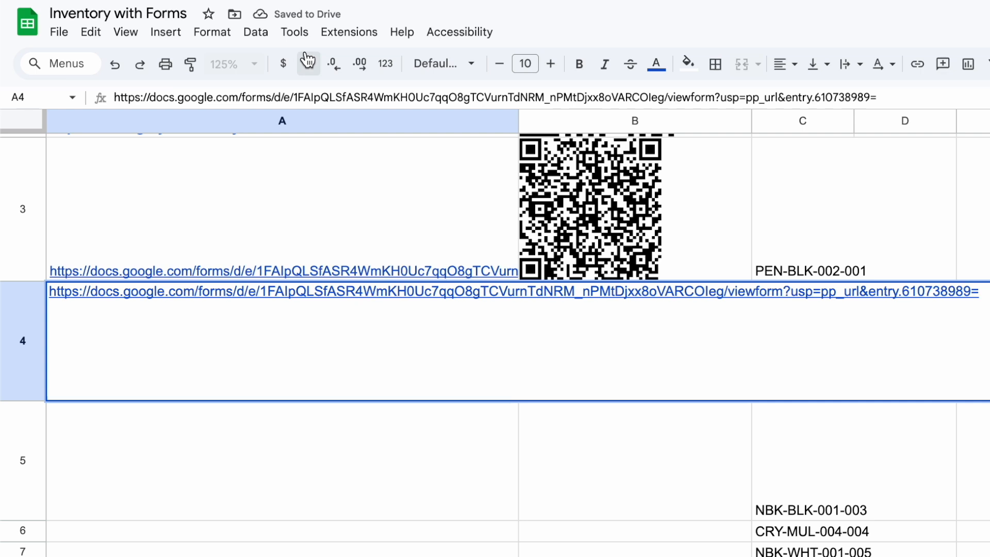
click(114, 98)
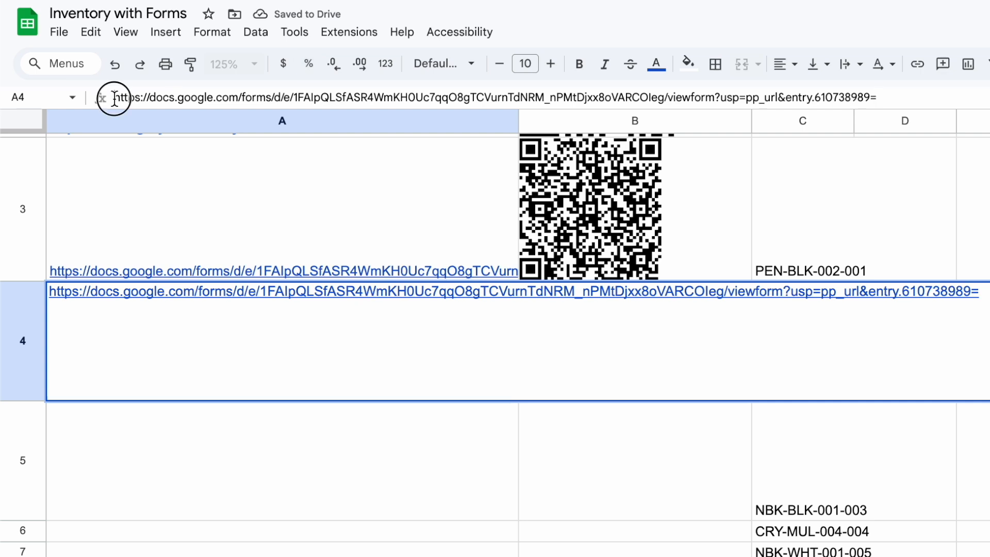
text(")
text(=)
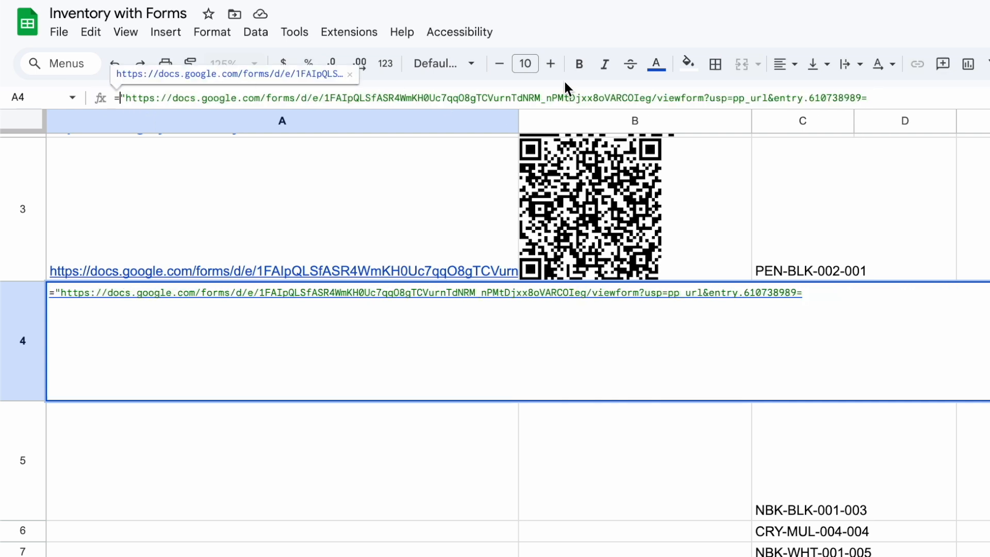
click(895, 99)
text(")
click(877, 384)
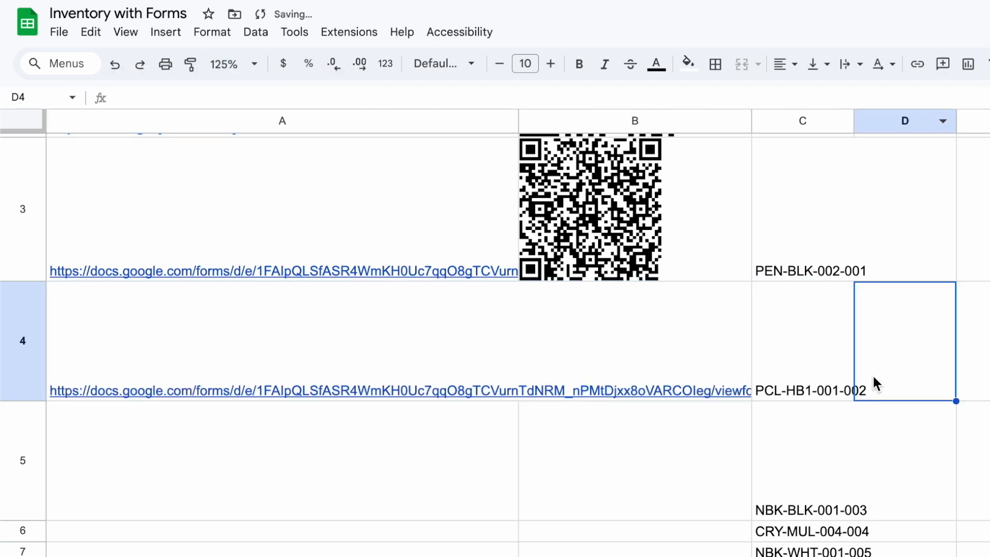
Append &C4 to the link formula in A4 so it ends with that row's SKU.
key(Left)
key(Left)
key(Left)
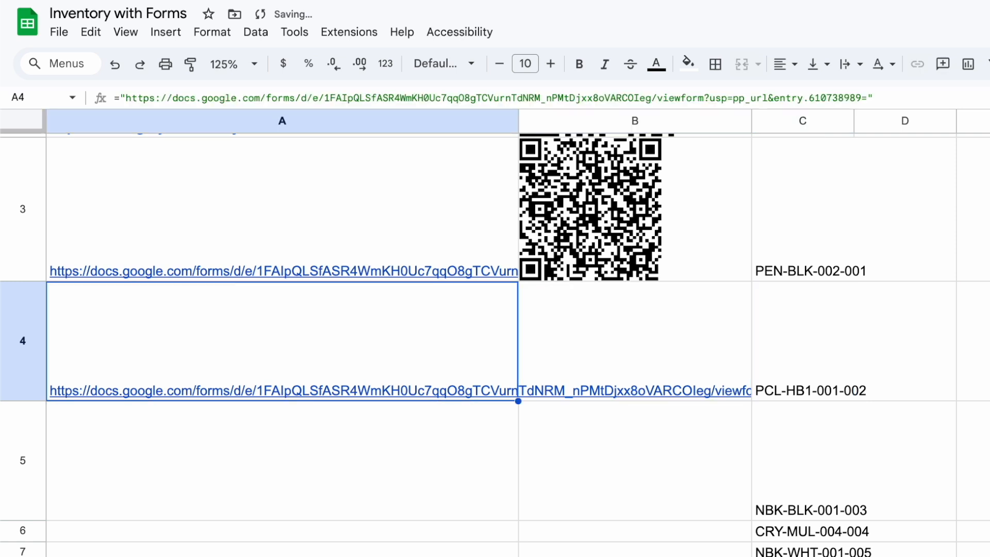
key(Return)
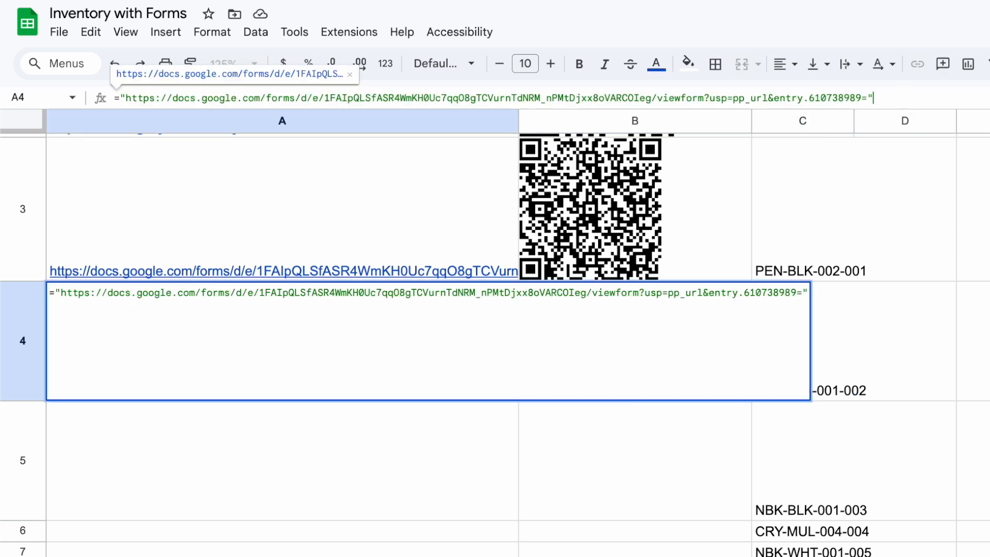
text(&)
click(864, 326)
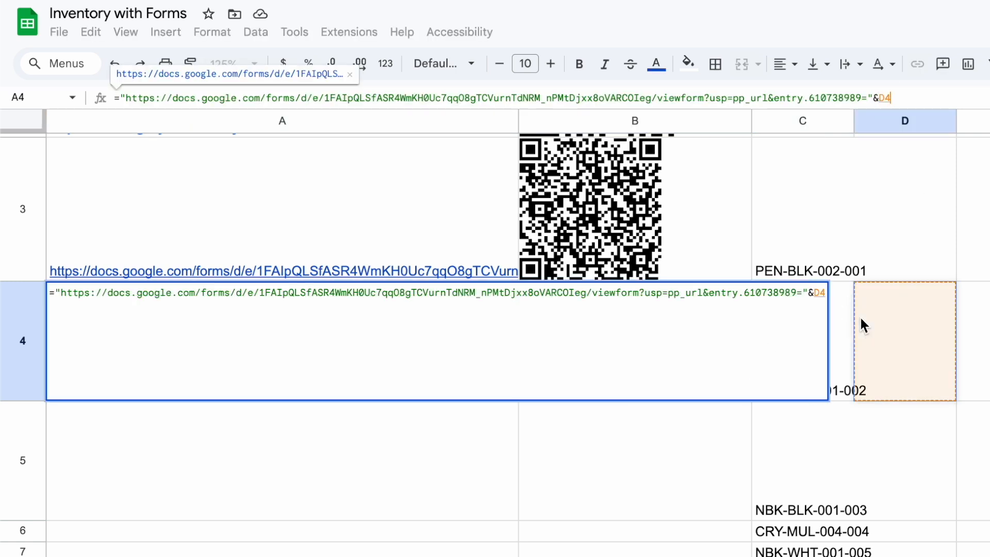
key(Left)
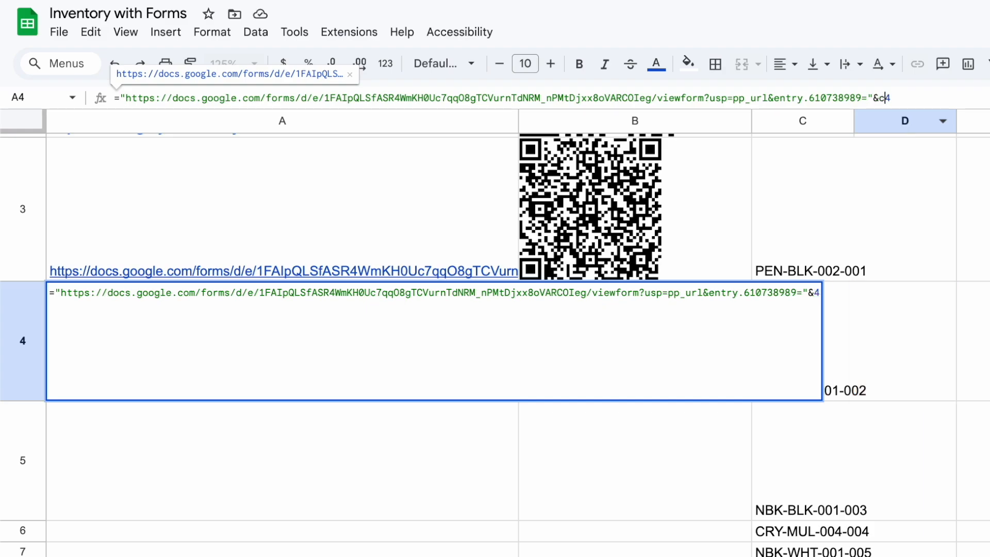
key(Return)
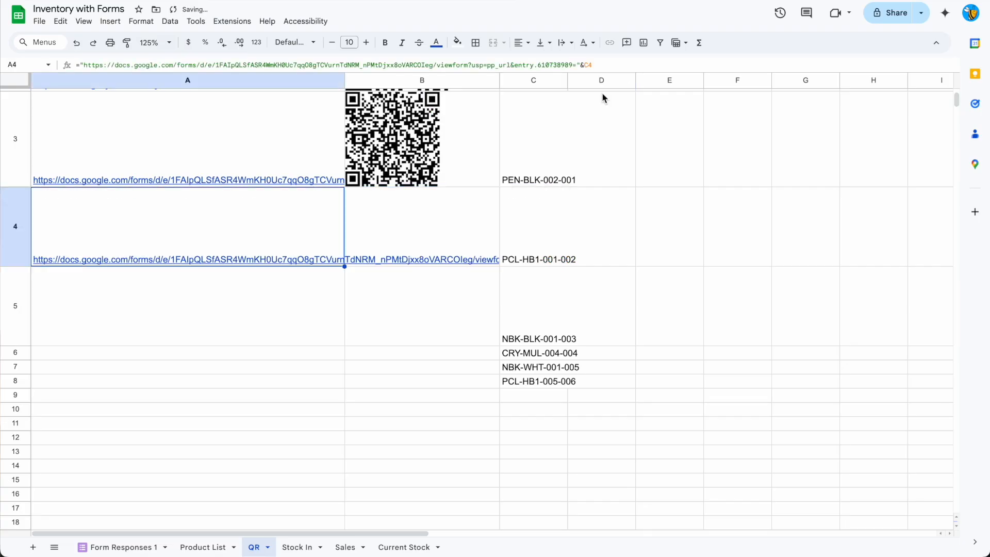
Copy the QR code formula from B3 into B4.
key(Up)
key(Right)
key(ctrl+c)
key(Down)
key(ctrl+v)
key(Down)
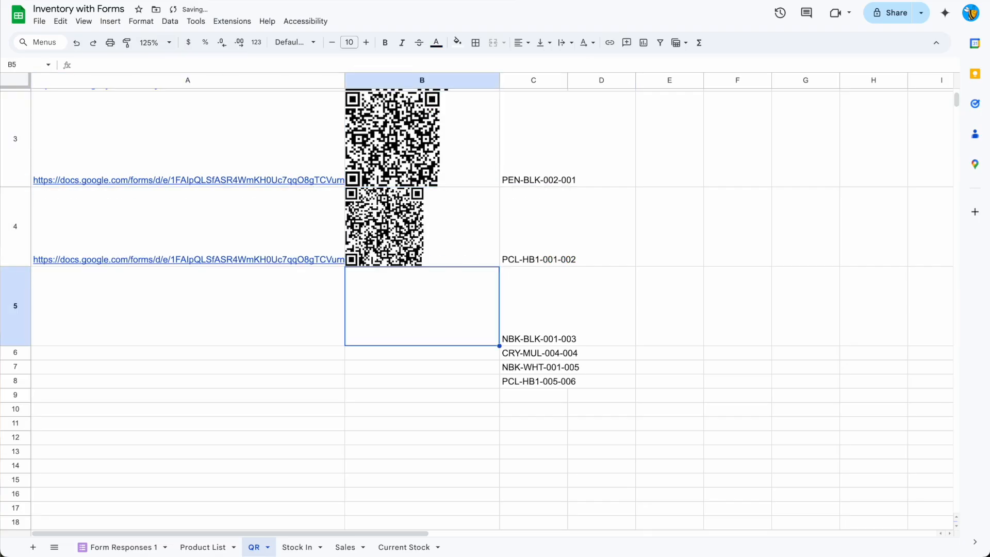
Copy the pre-filled link formula from A4 down to A8.
key(Up)
key(Left)
key(ctrl+c)
key(shift+Down)
key(shift+Down)
key(shift+Down)
Copy the QR code formula from B4 down to B8.
key(shift+Down)
key(ctrl+v)
key(Right)
key(ctrl+c)
key(shift+Down)
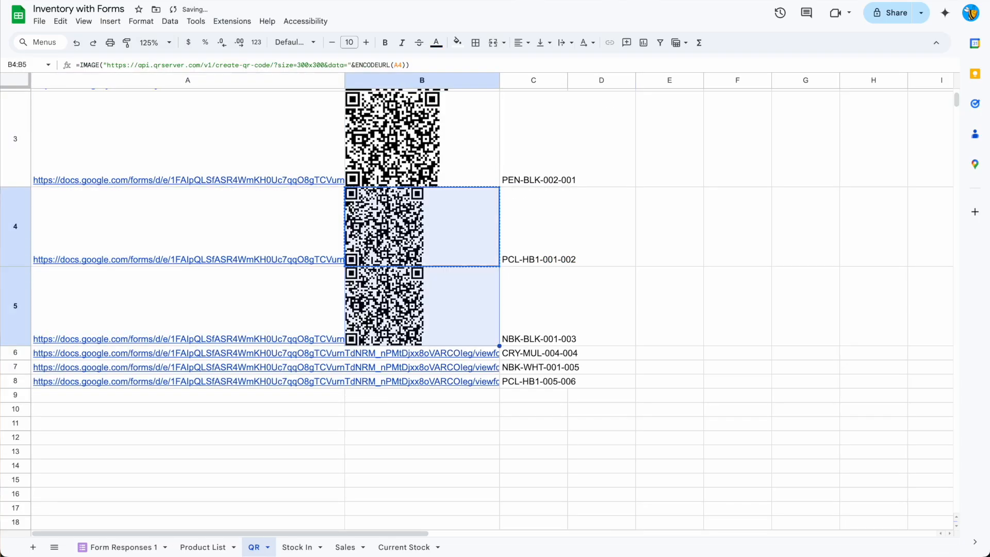
key(shift+Down)
key(shift+Down)
key(shift+Down)
key(ctrl+v)
Resize the QR code rows from row 4 down to one uniform height and check them.
drag(15, 212, 10, 391)
mouse_move(12, 267)
mouse_down()
mouse_move(16, 250)
mouse_move(16, 260)
mouse_up()
click(22, 157)
scroll(23, 207, up, 2)
click(23, 209)
scroll(22, 219, down, 8)
shift+click(16, 235)
scroll(16, 242, up, 5)
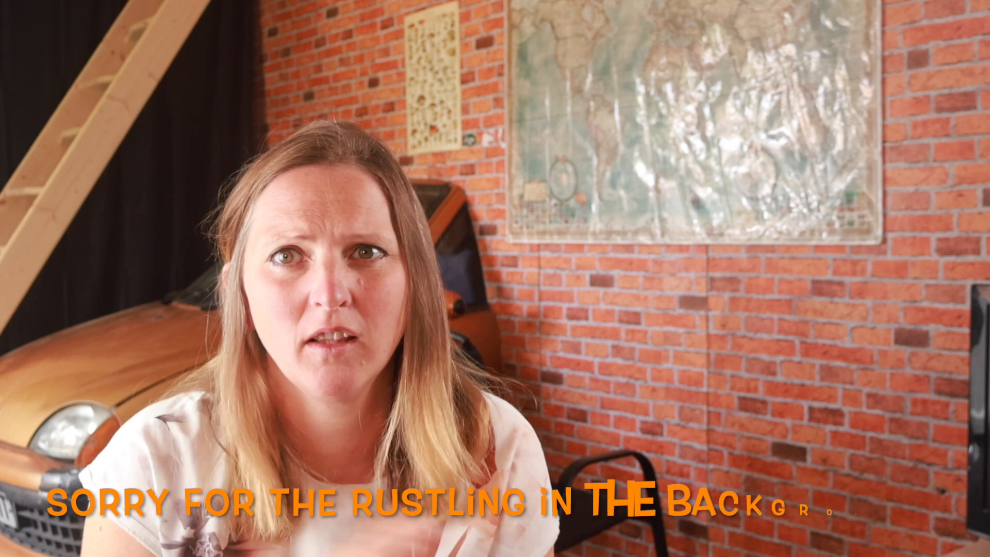